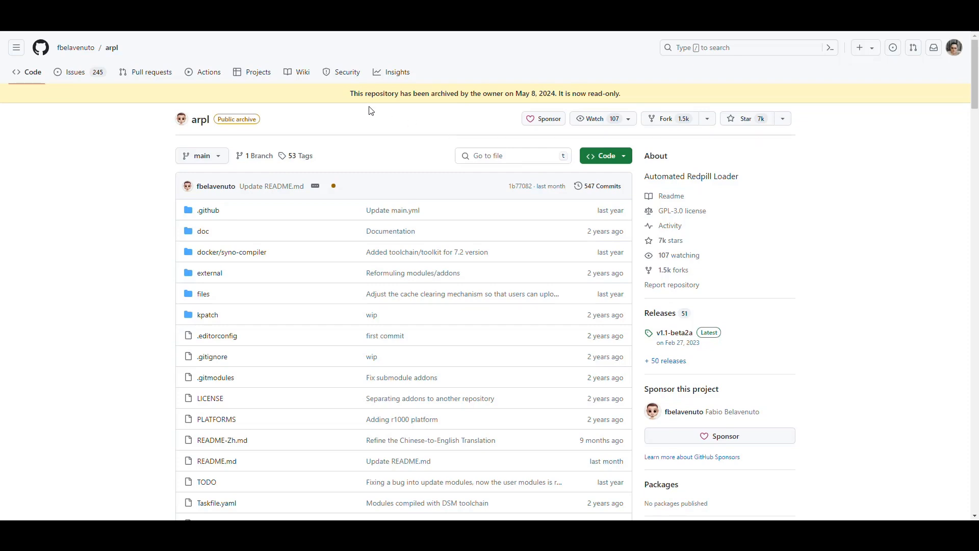
# - Review the read-only archive notice and the contents of the fbelavenuto/arpl repository page
pyautogui.moveTo(343, 99); pyautogui.dragTo(628, 96)
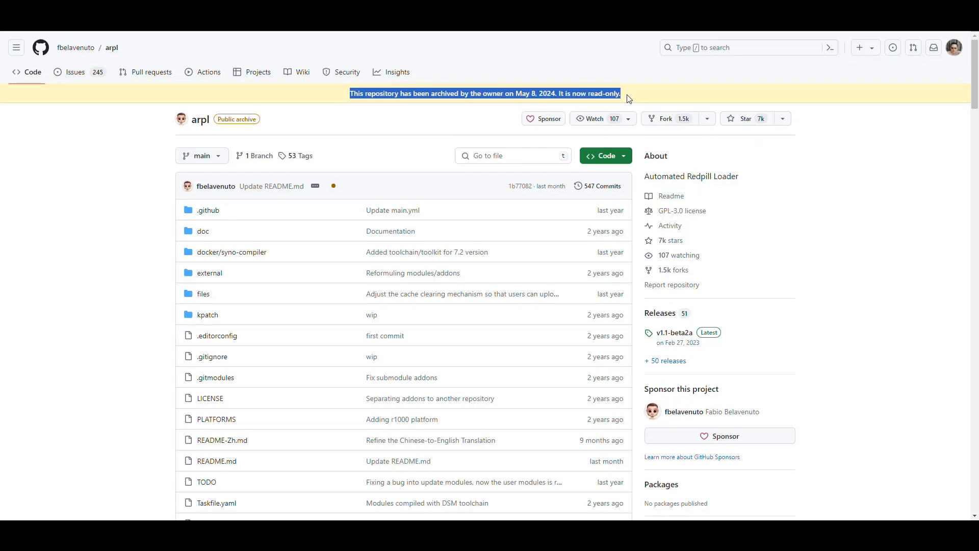
pyautogui.click(884, 220)
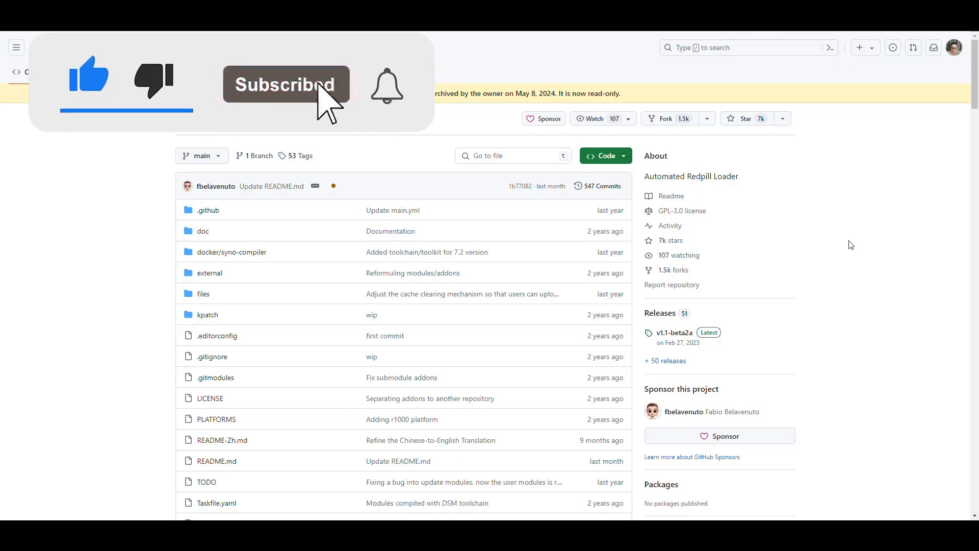
pyautogui.scroll(-9, 851, 244)
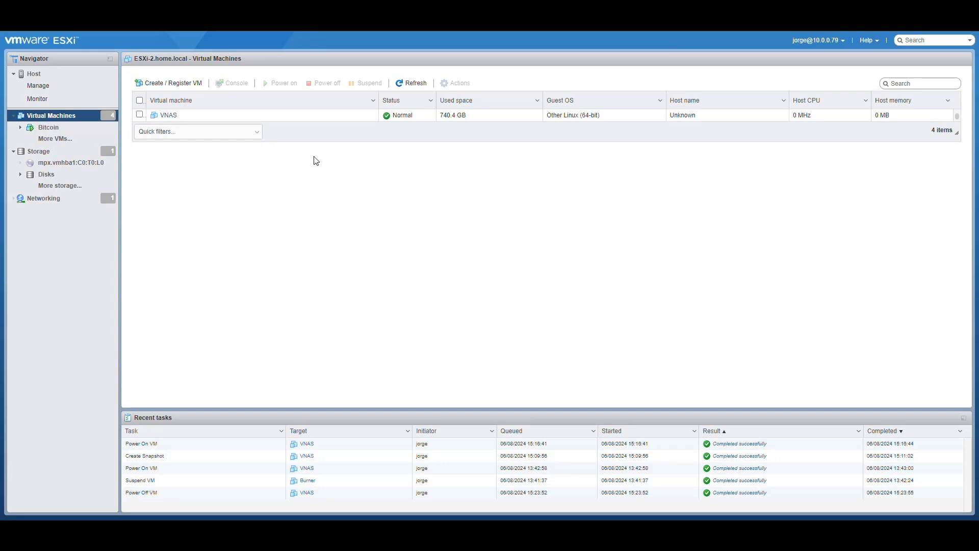
# - Select the VNAS virtual machine in ESXi and locate the rr-24.6.1 image assets on the RROrg/rr releases page
pyautogui.click(316, 116)
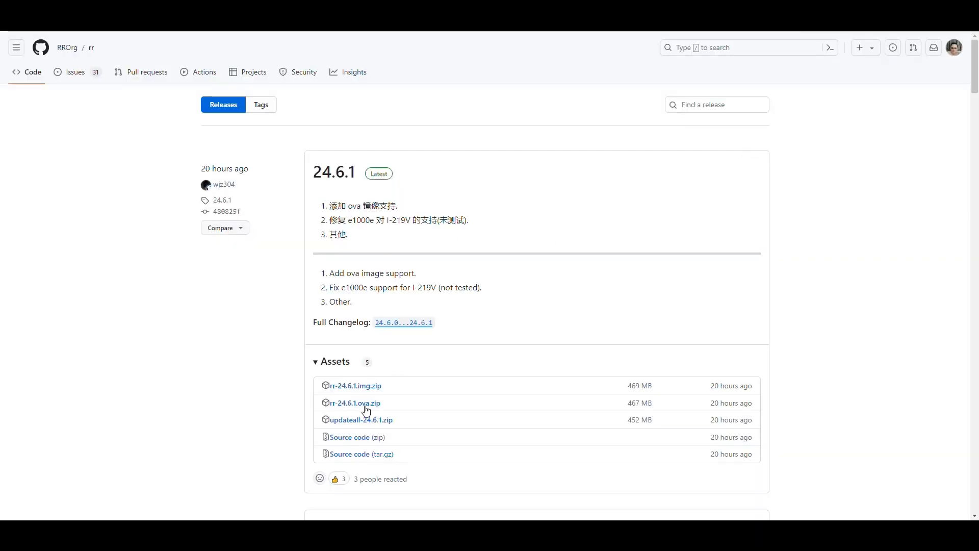
pyautogui.click(384, 409)
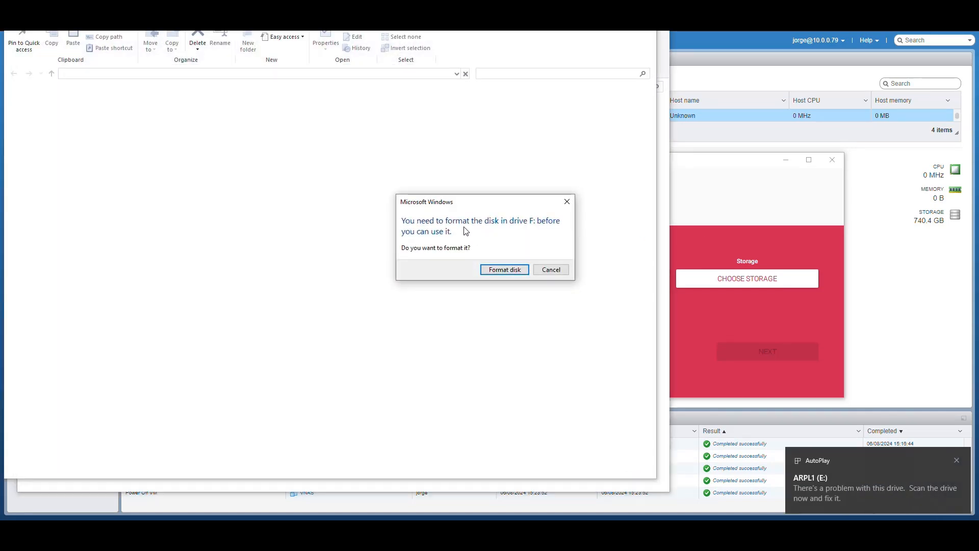
# - Decline formatting the USB stick's F: and G: partitions and close the file windows opened for it
pyautogui.press('Escape')
pyautogui.press('Escape')
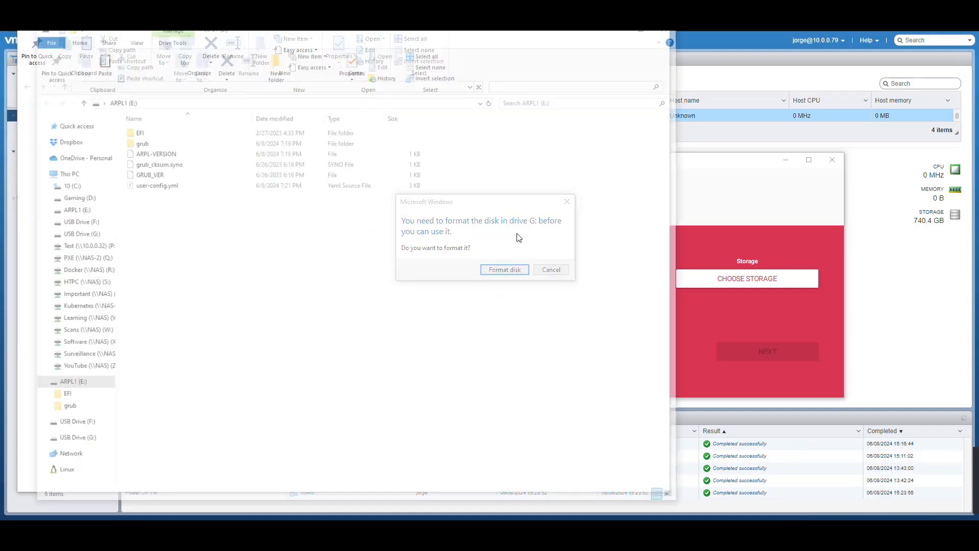
pyautogui.press('Escape')
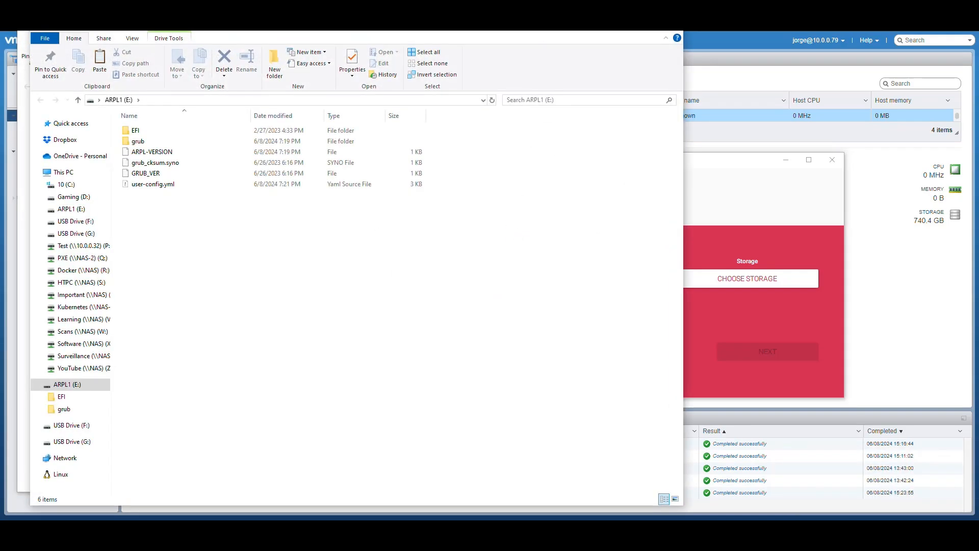
pyautogui.press('Escape')
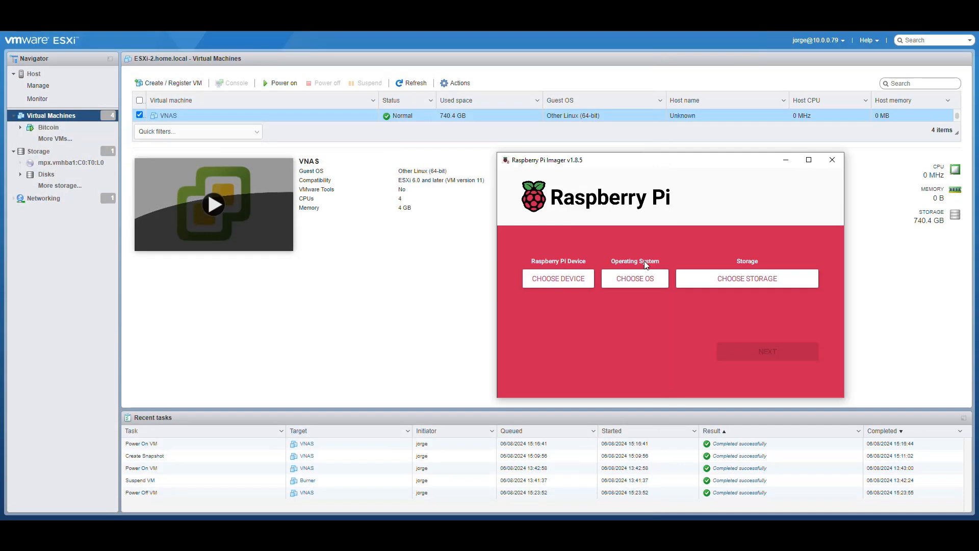
# - Launch Roadkil's Disk Image and set it to store an image of Physical Disk 5 (7.45 GB)
pyautogui.click(635, 279)
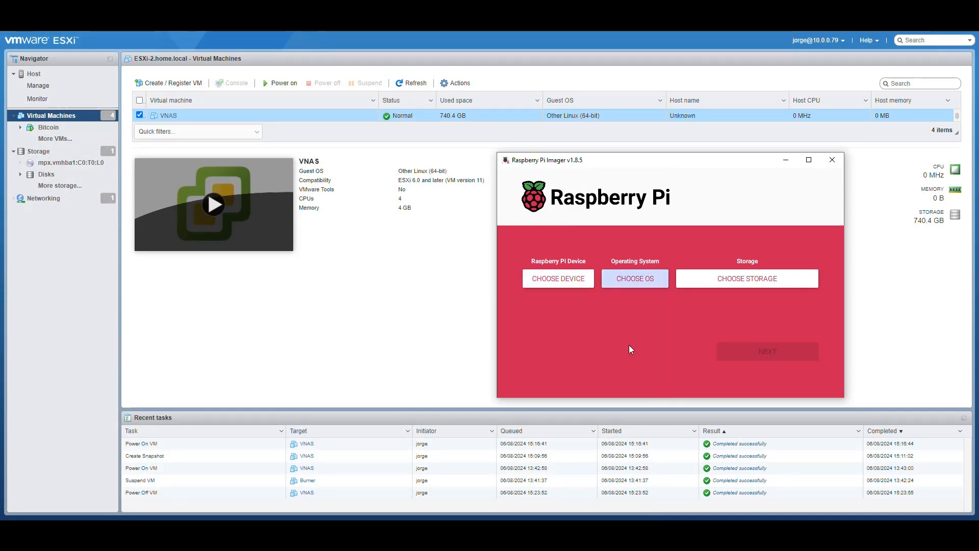
pyautogui.press('super')
pyautogui.write('roadk')
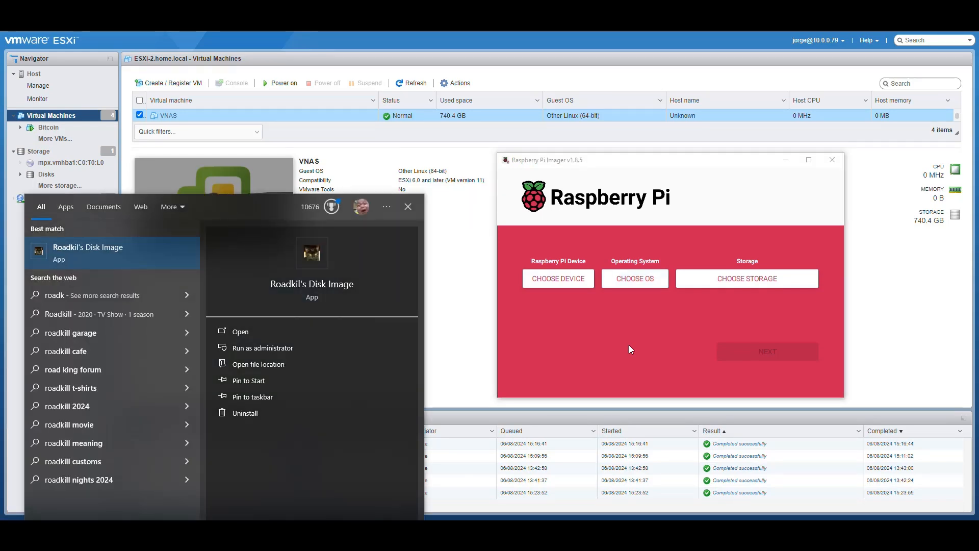
pyautogui.press('Return')
pyautogui.click(541, 242)
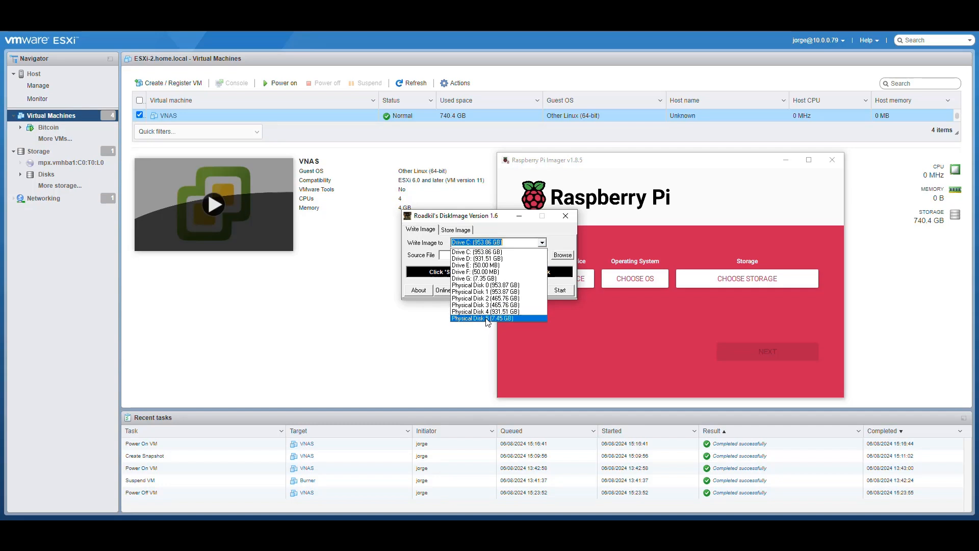
pyautogui.click(486, 318)
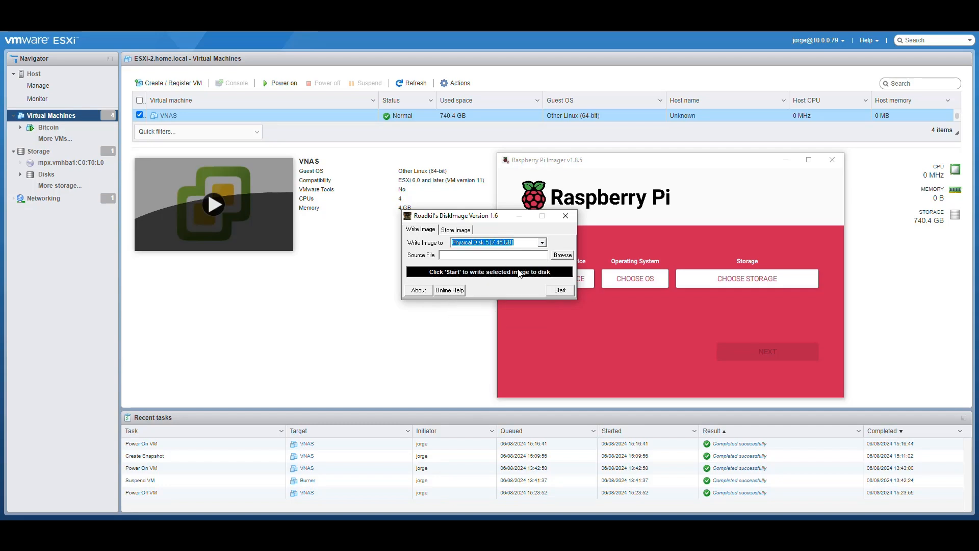
pyautogui.click(455, 230)
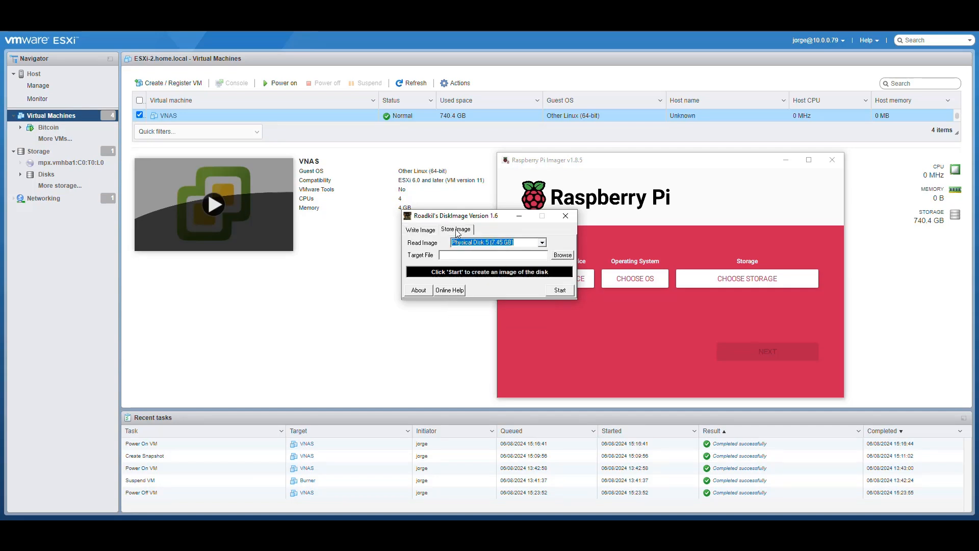
# - Set the target file to "ARPL - DSM 7.1" in the USB Loaders folder and start creating the disk image
pyautogui.click(562, 256)
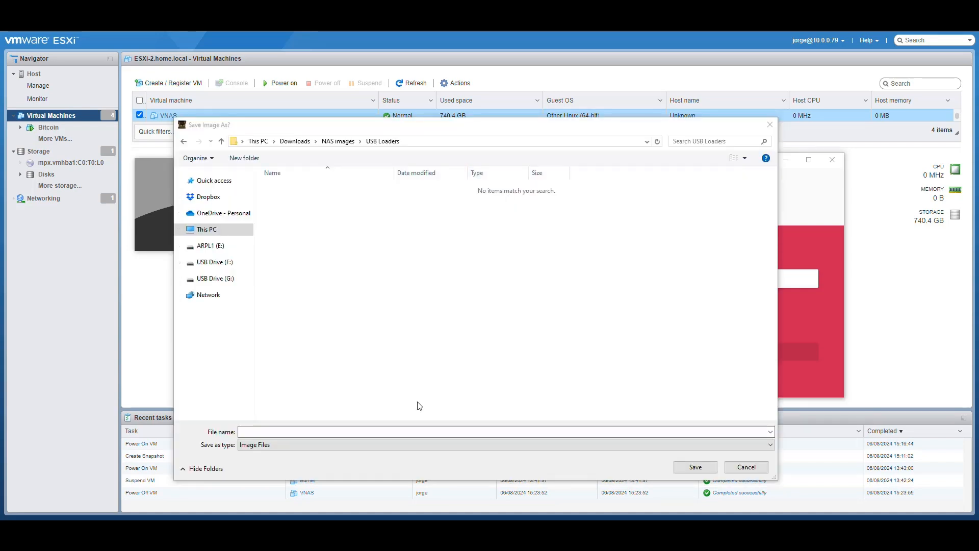
pyautogui.click(429, 431)
pyautogui.write('DS')
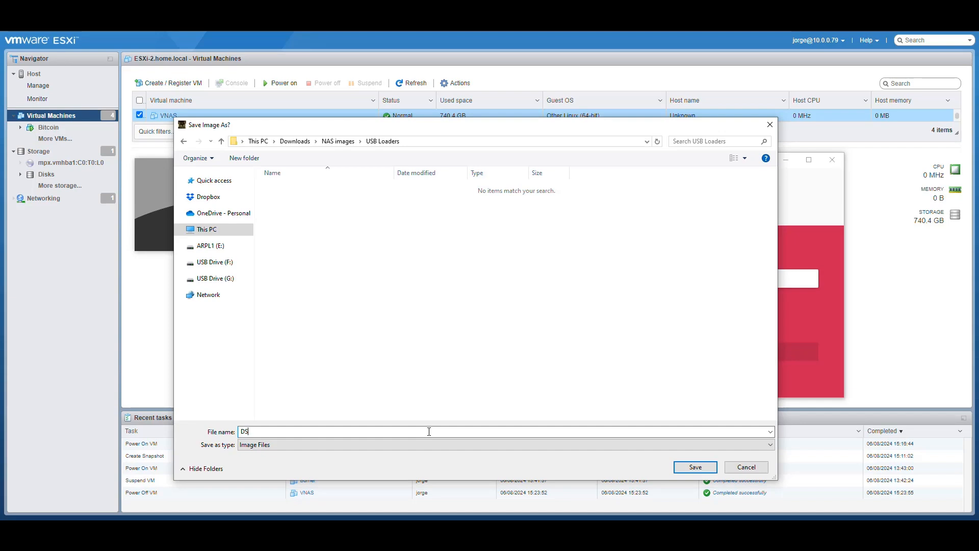
pyautogui.write('M 7.1')
pyautogui.write('ARPL ')
pyautogui.write('-')
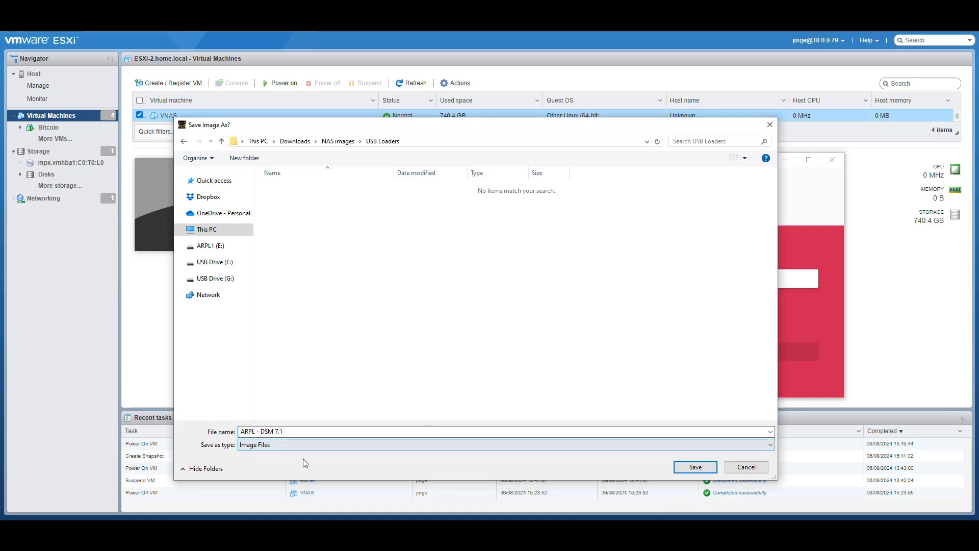
pyautogui.click(692, 471)
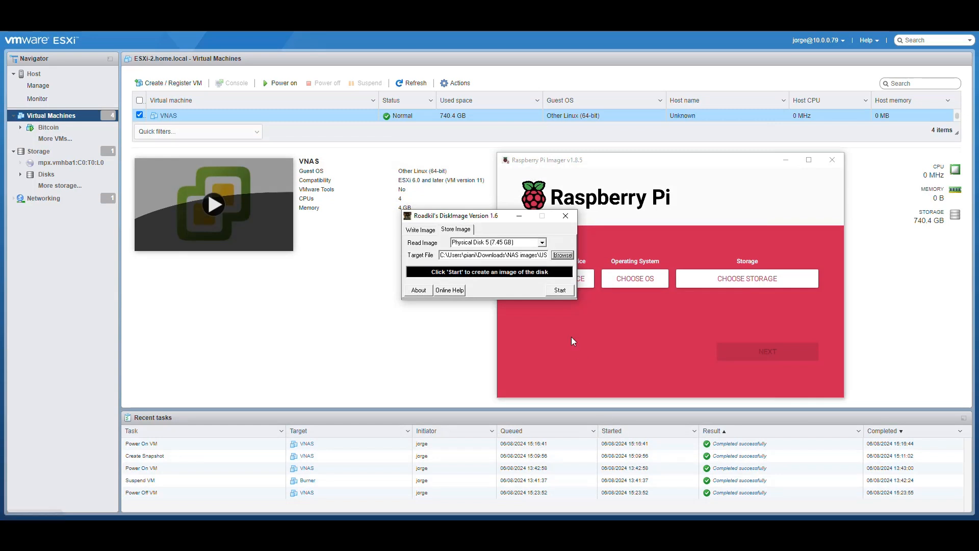
pyautogui.click(560, 290)
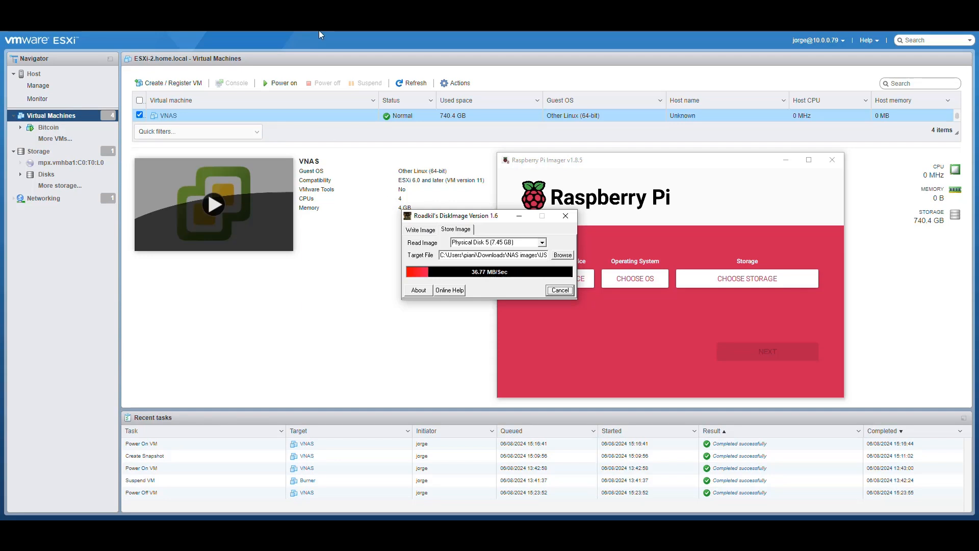
# - Check the ARPL - DSM 7.1.img backup in the USB Loaders folder and close the disk imaging tool
pyautogui.hotkey('alt', 'Tab')
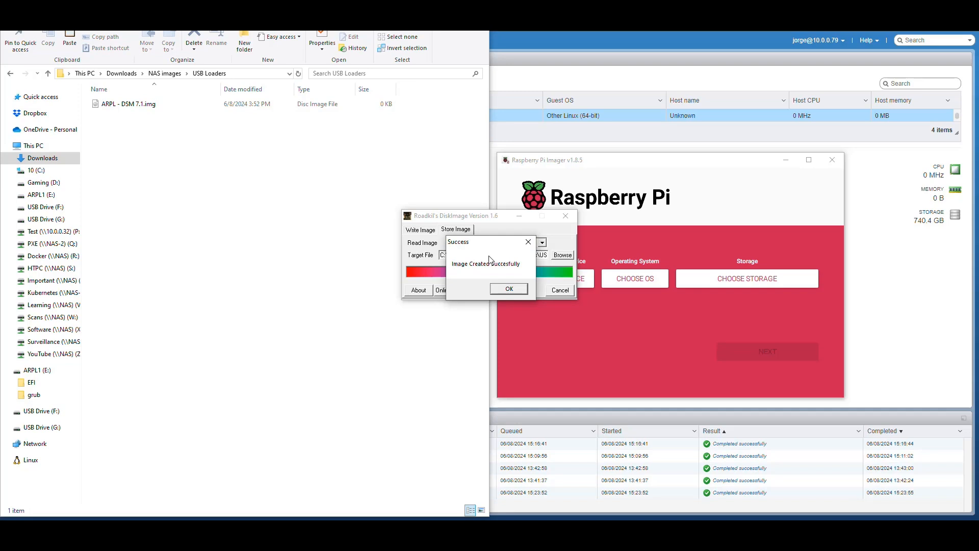
pyautogui.click(509, 289)
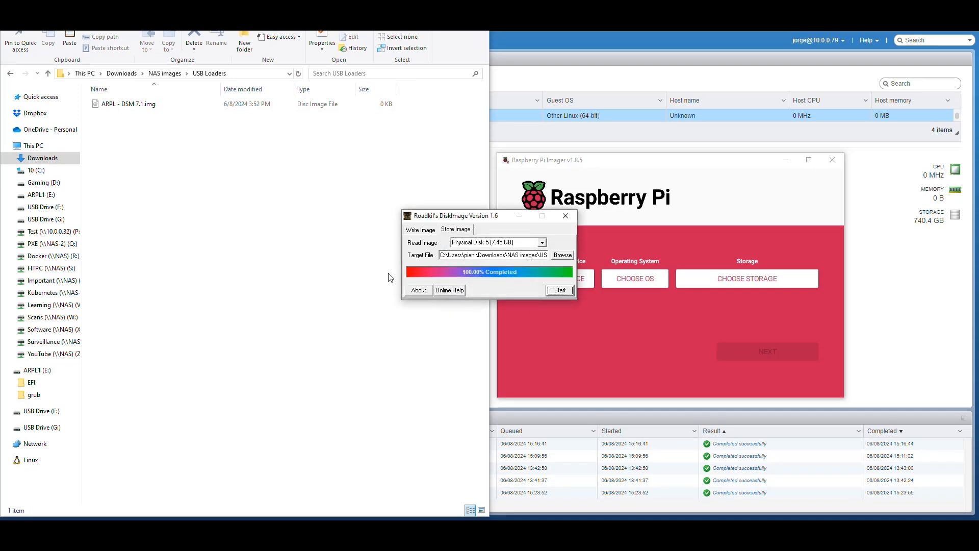
pyautogui.click(274, 214)
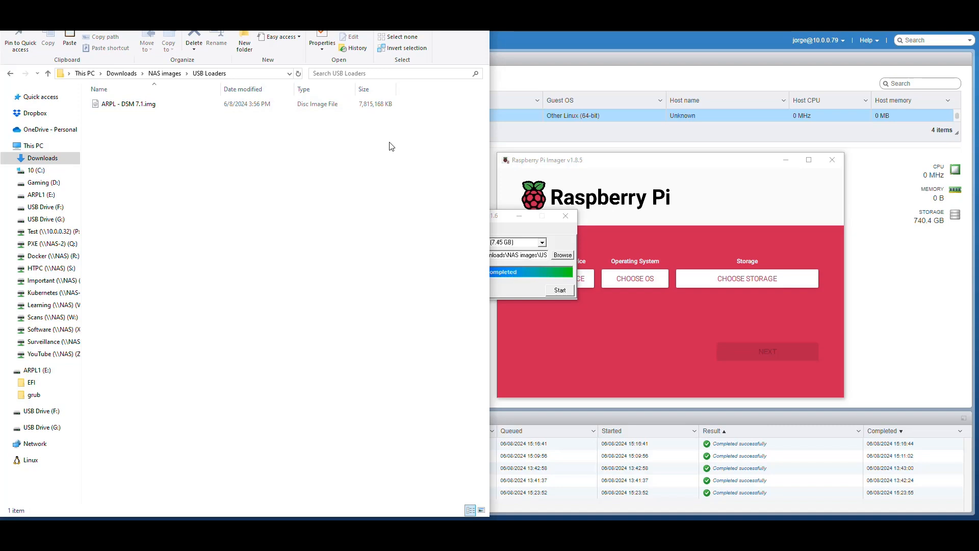
pyautogui.click(498, 217)
pyautogui.click(566, 216)
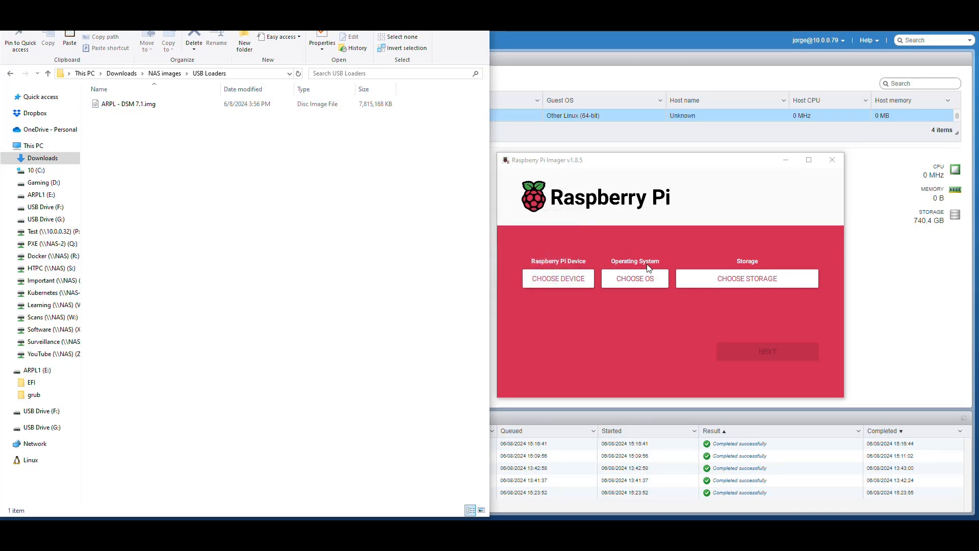
# - Choose rr.img from the NAS images folder as the custom operating system in Raspberry Pi Imager
pyautogui.click(641, 279)
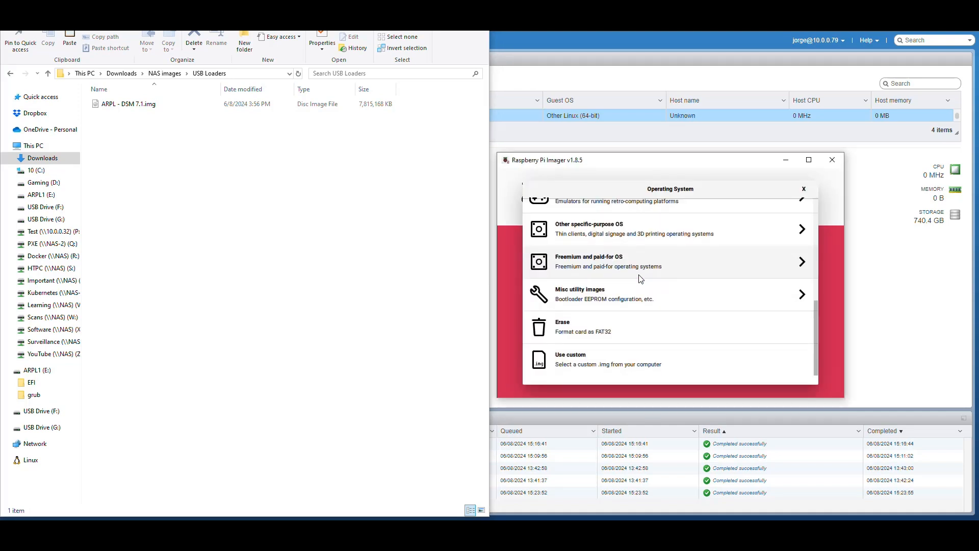
pyautogui.click(613, 366)
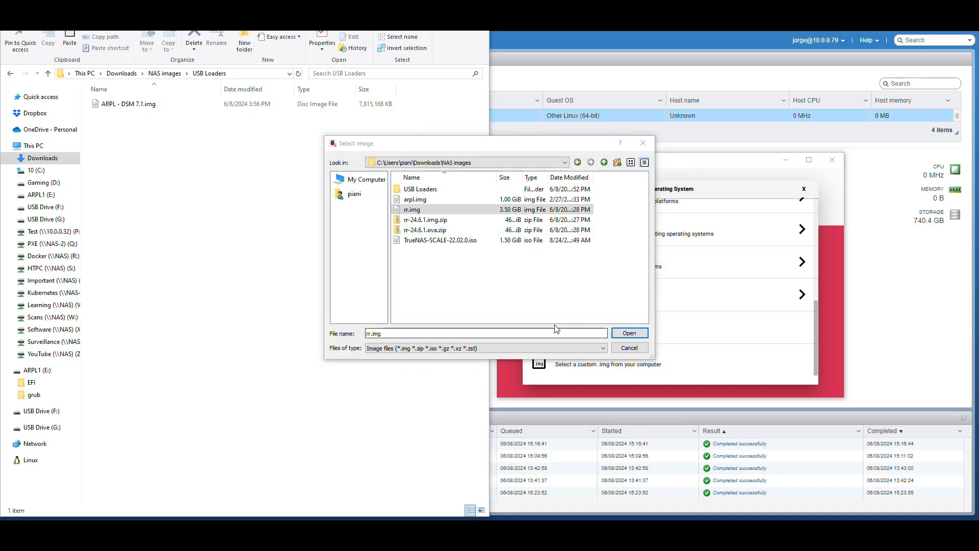
pyautogui.click(630, 332)
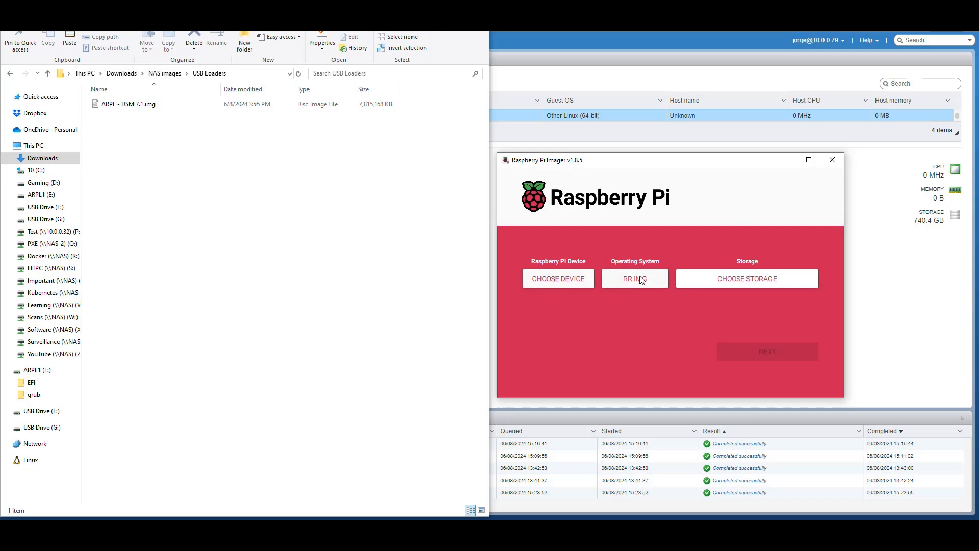
# - Write the image to the SanDisk Cruzer Switch USB Device without OS customisation, accepting the erasure of its data
pyautogui.click(742, 280)
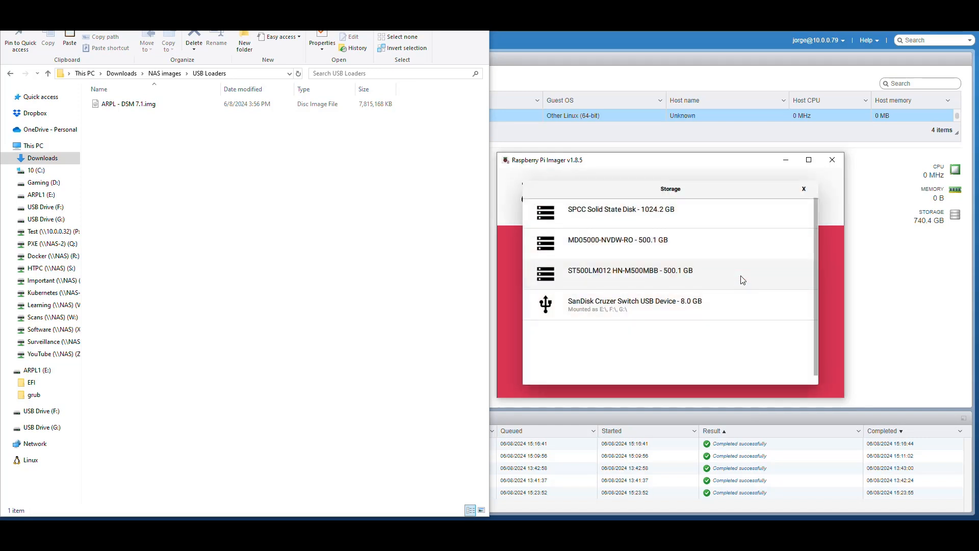
pyautogui.click(692, 305)
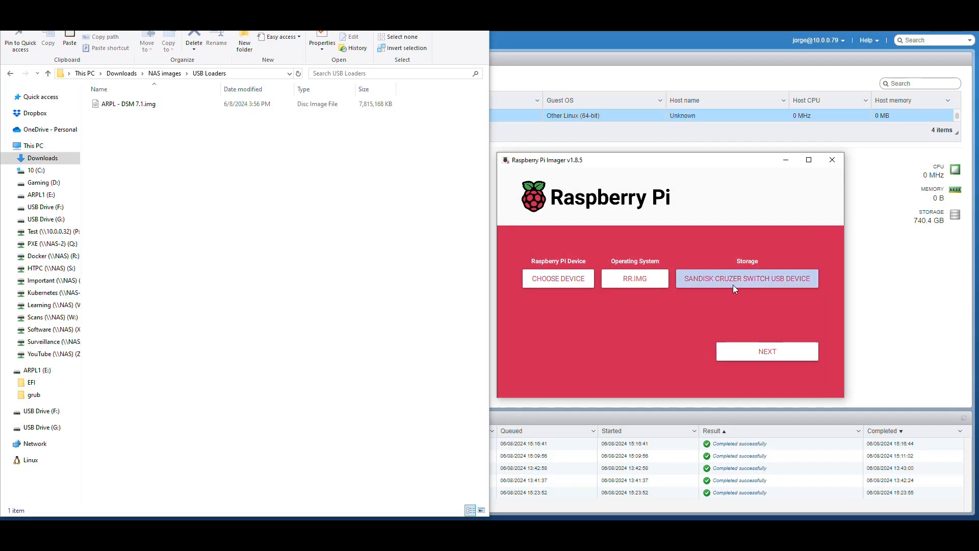
pyautogui.click(768, 350)
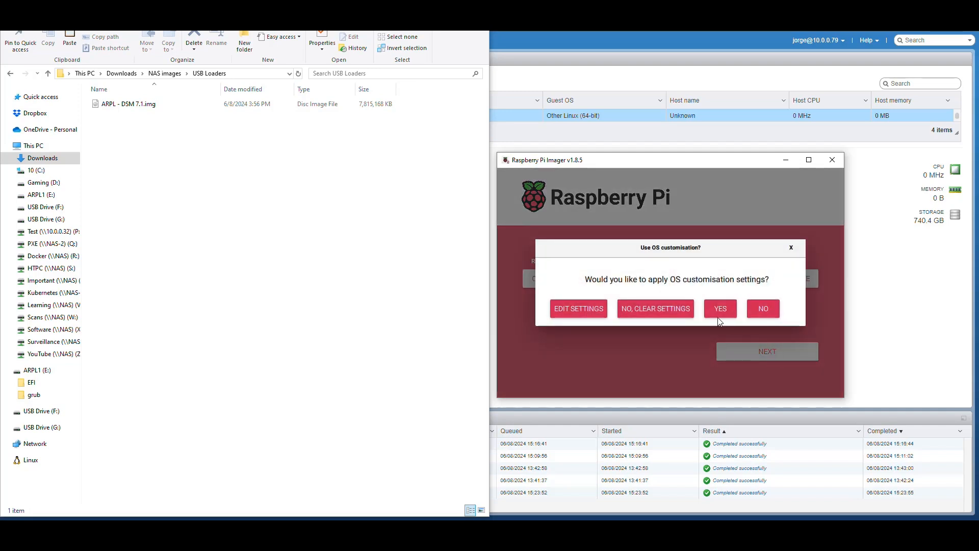
pyautogui.click(764, 308)
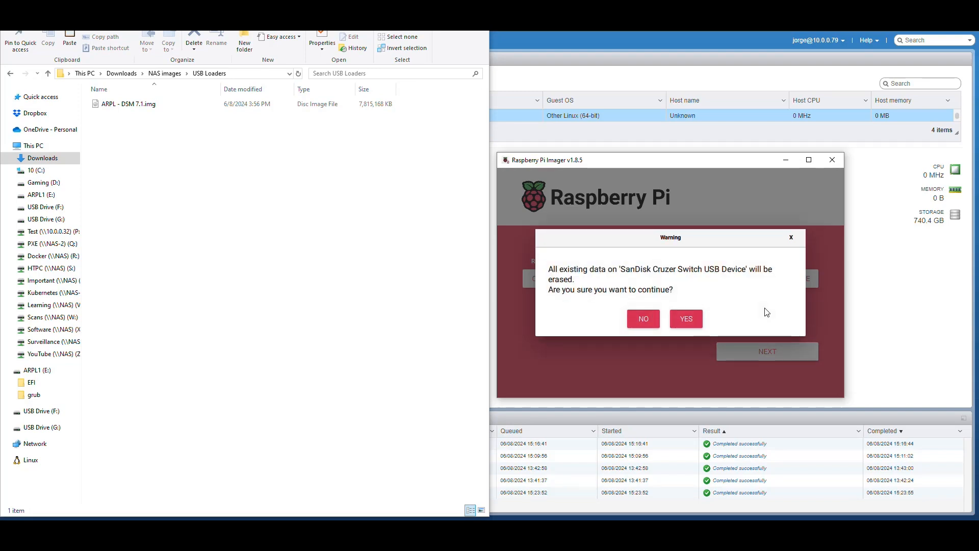
pyautogui.click(695, 319)
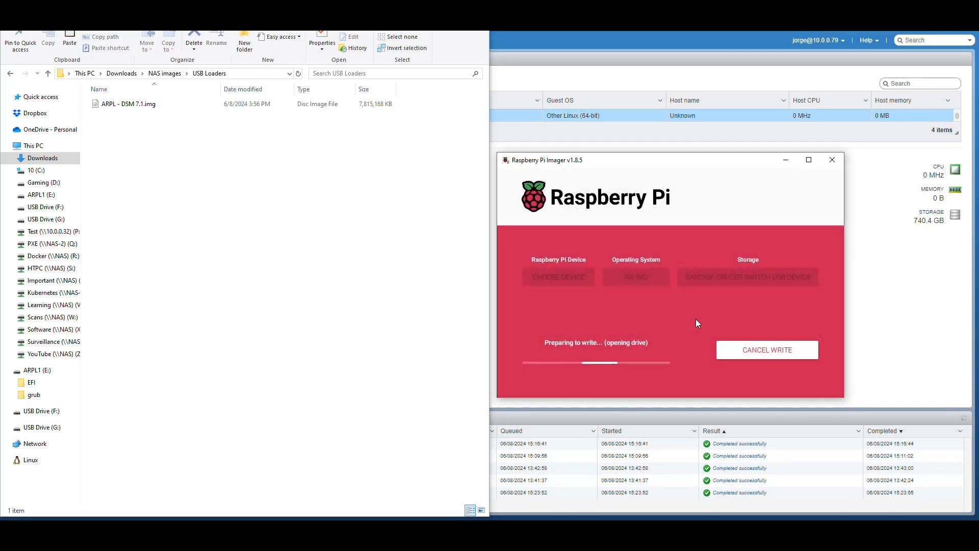
# - Dismiss the insert-disk and write-completion dialogs, close Raspberry Pi Imager, and return to the ESXi virtual machine list
pyautogui.click(199, 146)
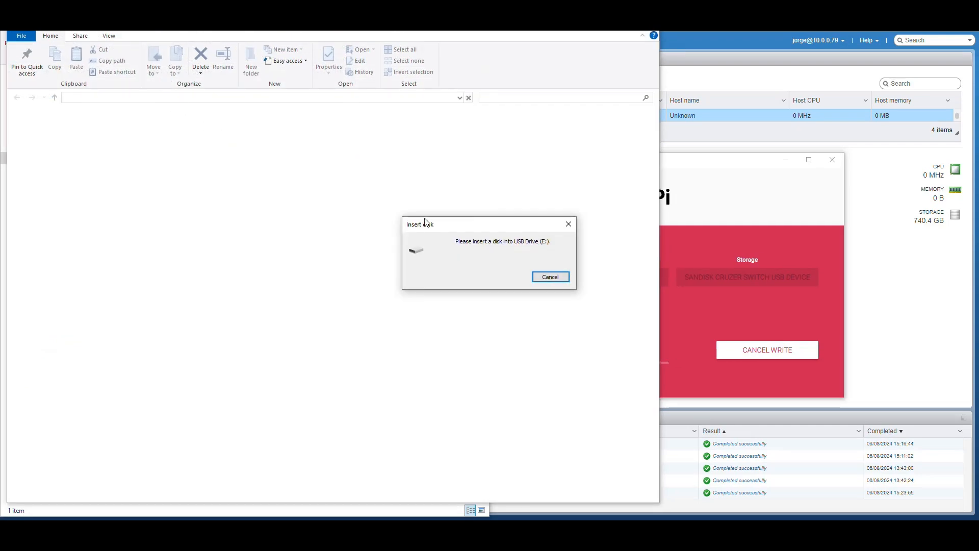
pyautogui.click(568, 224)
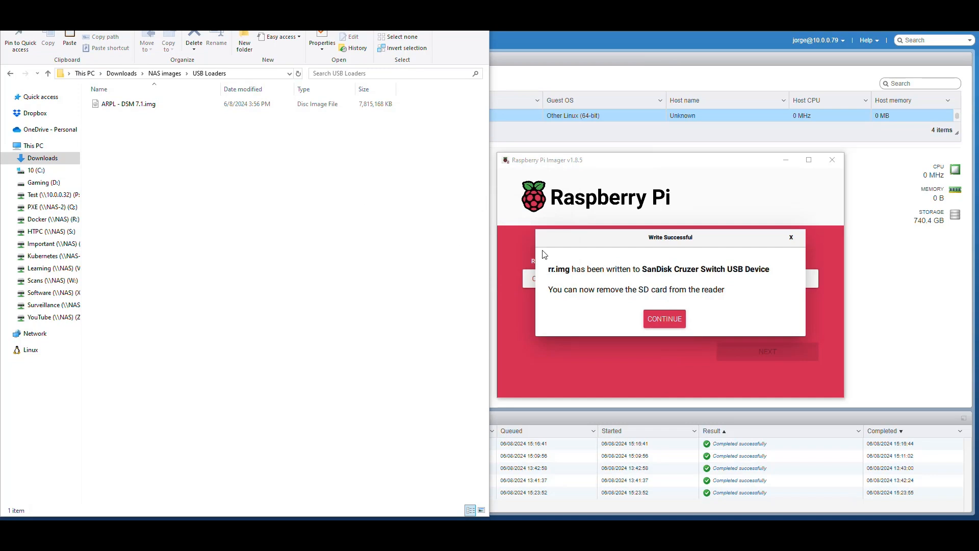
pyautogui.click(665, 319)
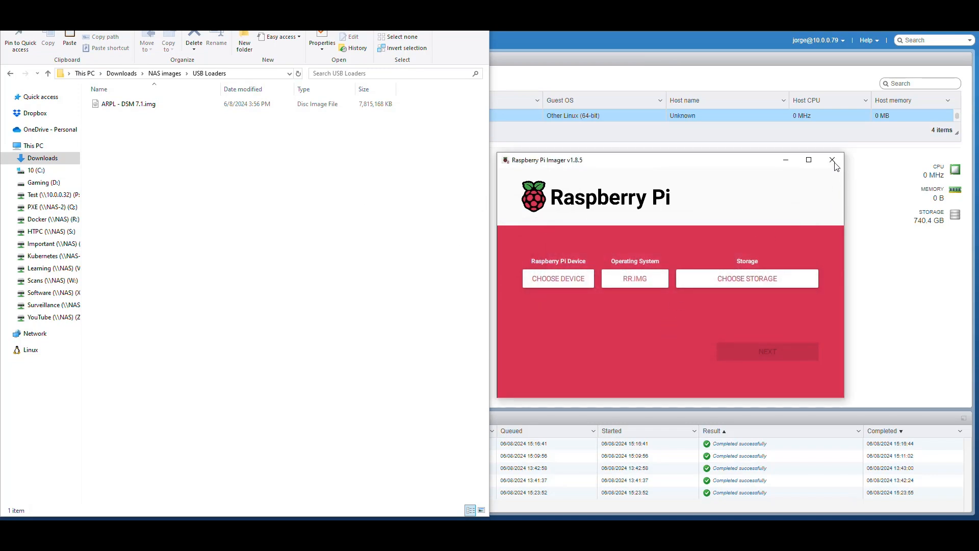
pyautogui.click(832, 161)
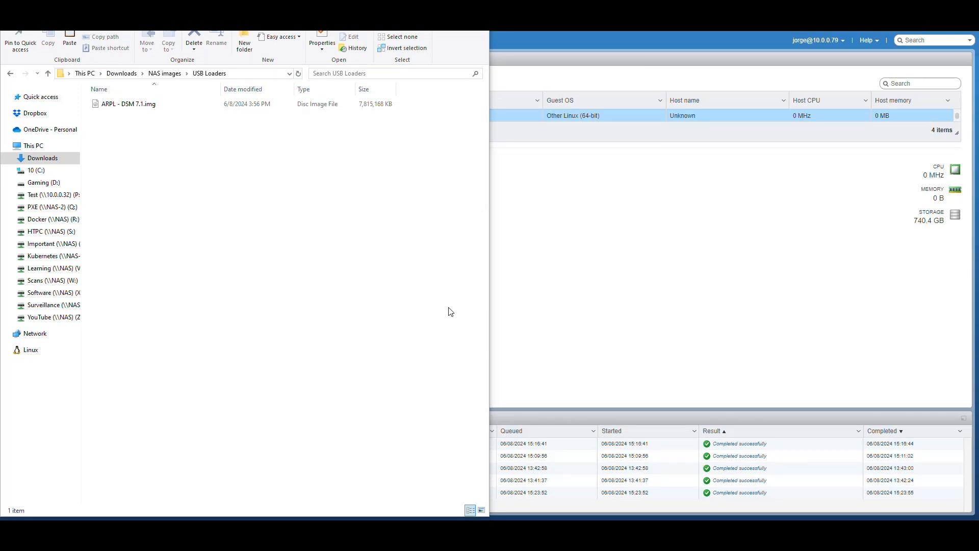
pyautogui.click(638, 443)
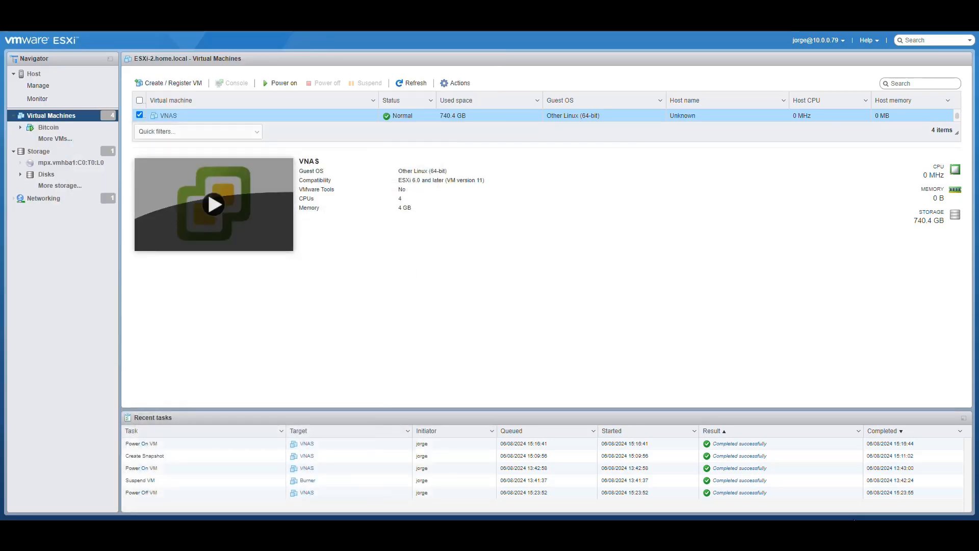
pyautogui.click(837, 491)
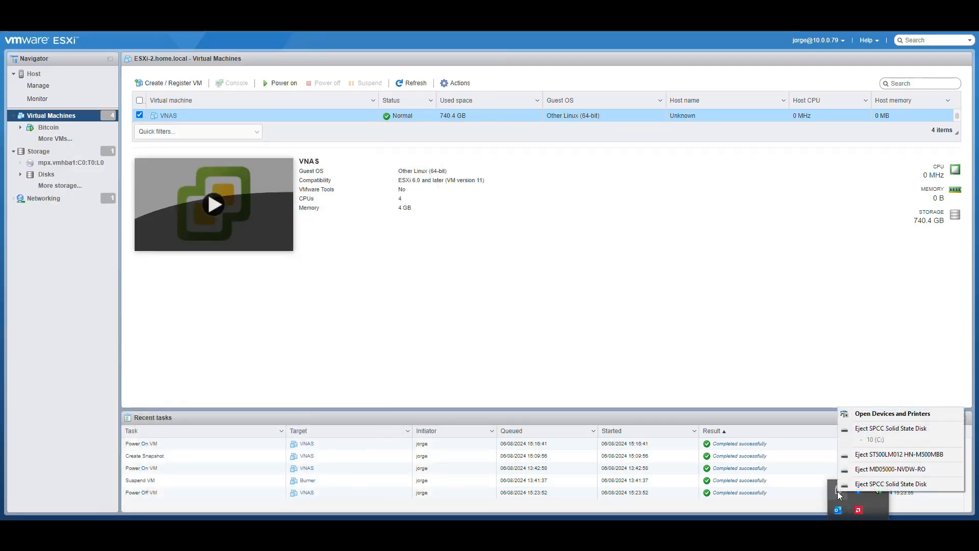
pyautogui.click(723, 322)
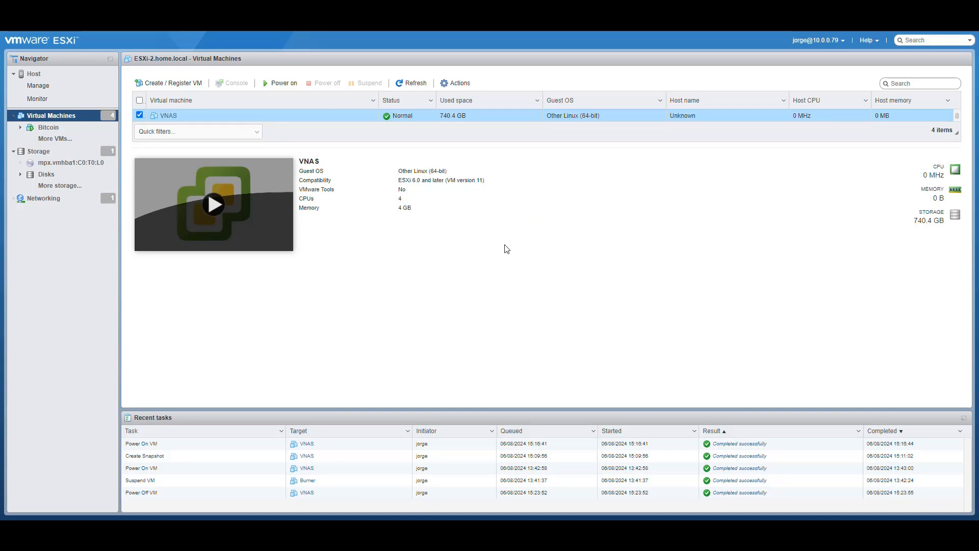
# - Power on the VNAS virtual machine and boot the Configure loader entry from its console
pyautogui.click(280, 84)
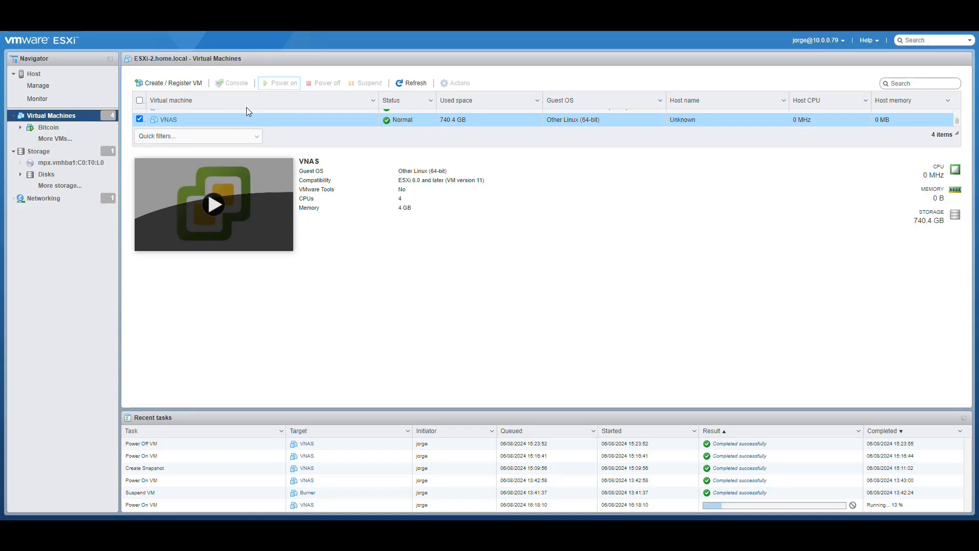
pyautogui.click(231, 86)
pyautogui.press('Up')
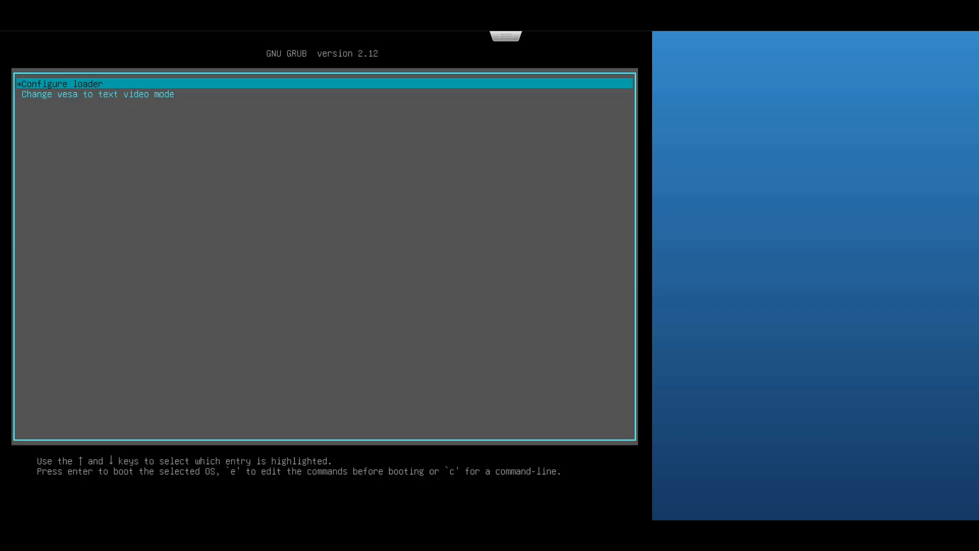
pyautogui.press('Down')
pyautogui.press('Up')
pyautogui.press('Return')
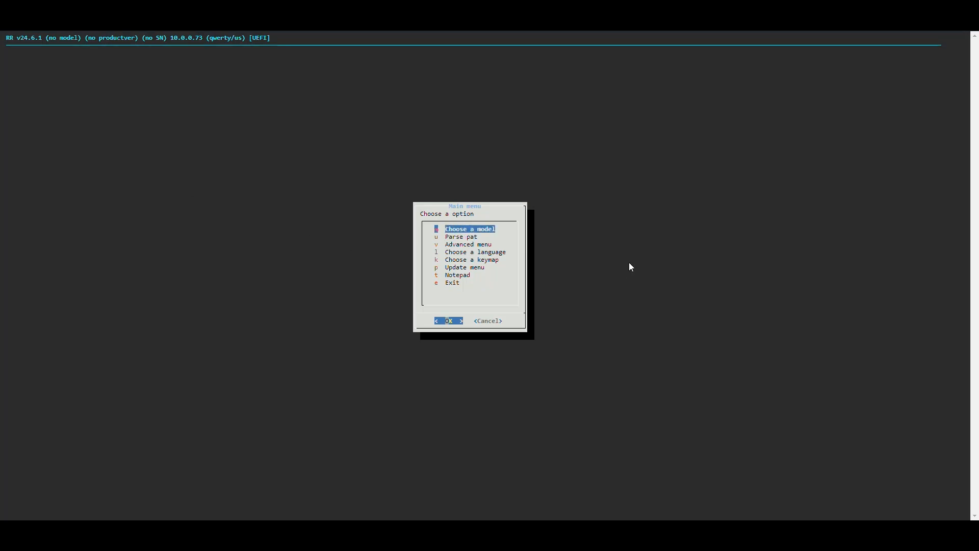
# - Open the loader's model selection and examine the available Synology models and their platforms from DS3617xs to RS822RP+
pyautogui.press('Return')
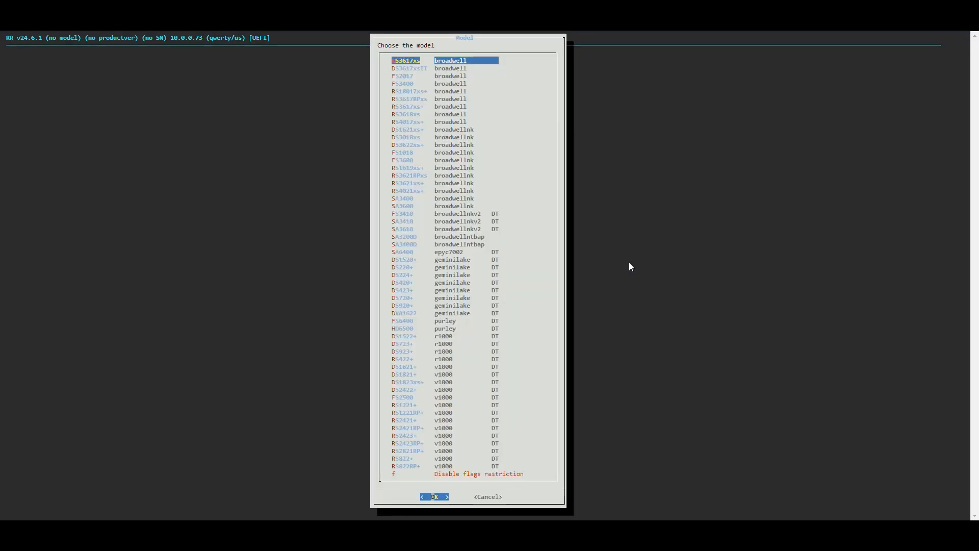
pyautogui.press('Down')
pyautogui.press('Down')
pyautogui.press('Down')
pyautogui.press('Down')
pyautogui.press('Down')
pyautogui.press('Down')
pyautogui.press('Down')
pyautogui.press('Down')
pyautogui.press('Down')
pyautogui.press('Down')
pyautogui.press('Down')
pyautogui.press('Down')
pyautogui.press('Down')
pyautogui.press('Down')
pyautogui.press('Down')
pyautogui.press('Down')
pyautogui.press('Down')
pyautogui.press('Down')
pyautogui.press('Down')
pyautogui.press('Down')
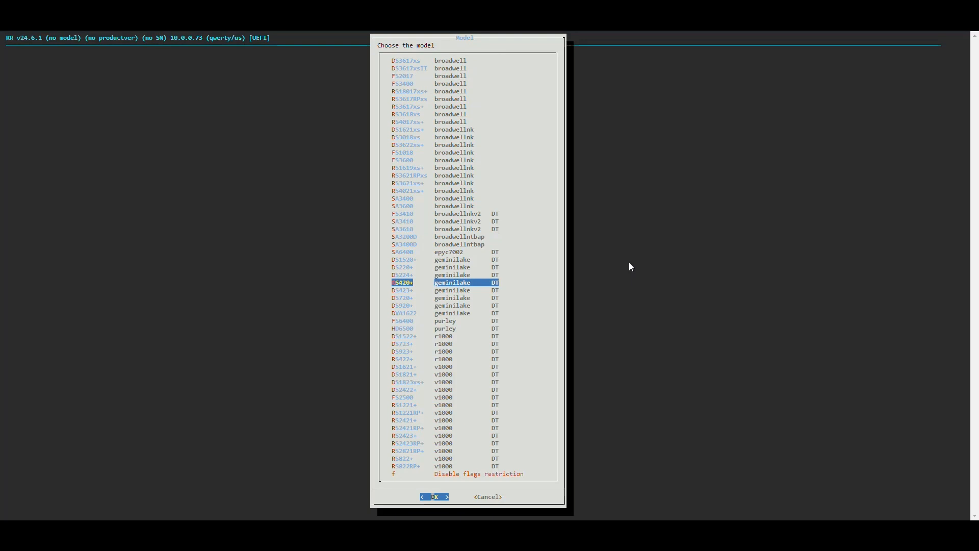
pyautogui.press('Down')
pyautogui.press('Down')
pyautogui.press('Down')
pyautogui.press('Down')
pyautogui.press('Down')
pyautogui.press('Down')
pyautogui.press('Down')
pyautogui.press('Down')
pyautogui.press('Down')
pyautogui.press('Down')
pyautogui.press('Down')
pyautogui.press('Down')
pyautogui.press('Up')
pyautogui.press('Up')
pyautogui.press('Up')
pyautogui.press('Up')
pyautogui.press('Up')
pyautogui.press('Up')
pyautogui.press('Up')
pyautogui.press('Up')
pyautogui.press('Up')
pyautogui.press('Up')
pyautogui.press('Up')
pyautogui.press('Up')
pyautogui.press('Up')
pyautogui.press('Up')
pyautogui.press('Up')
pyautogui.press('Up')
pyautogui.press('Up')
pyautogui.press('Up')
pyautogui.press('Up')
pyautogui.press('Up')
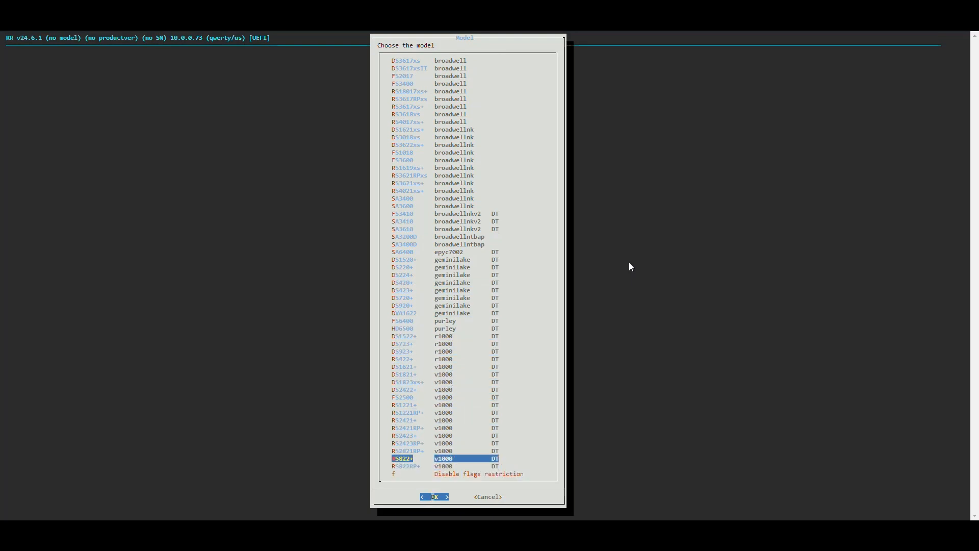
pyautogui.press('Up')
pyautogui.press('Up')
pyautogui.press('Up')
pyautogui.press('Up')
pyautogui.press('Up')
pyautogui.press('Up')
pyautogui.press('Up')
pyautogui.press('Up')
pyautogui.press('Down')
pyautogui.press('Down')
pyautogui.press('Down')
pyautogui.press('Down')
pyautogui.press('Down')
pyautogui.press('Down')
pyautogui.press('Down')
pyautogui.press('Down')
pyautogui.press('Down')
pyautogui.press('Down')
pyautogui.press('Down')
pyautogui.press('Down')
pyautogui.press('Up')
pyautogui.press('Up')
pyautogui.press('Up')
pyautogui.press('Up')
pyautogui.press('Up')
pyautogui.press('Up')
pyautogui.press('Up')
pyautogui.press('Up')
pyautogui.press('Up')
pyautogui.press('Up')
pyautogui.press('Up')
pyautogui.press('Up')
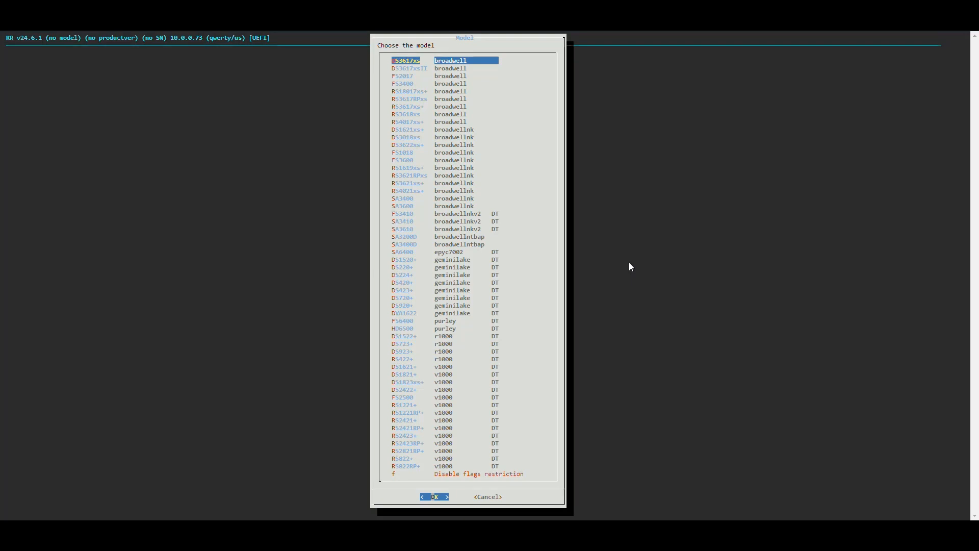
pyautogui.press('Down')
pyautogui.press('Down')
pyautogui.press('Down')
pyautogui.press('Down')
pyautogui.press('Down')
pyautogui.press('Down')
pyautogui.press('Down')
pyautogui.press('Down')
pyautogui.press('Down')
pyautogui.press('Down')
pyautogui.press('Down')
pyautogui.press('Down')
pyautogui.press('Down')
pyautogui.press('Down')
pyautogui.press('Down')
pyautogui.press('Down')
pyautogui.press('Down')
pyautogui.press('Down')
pyautogui.press('Down')
pyautogui.press('Down')
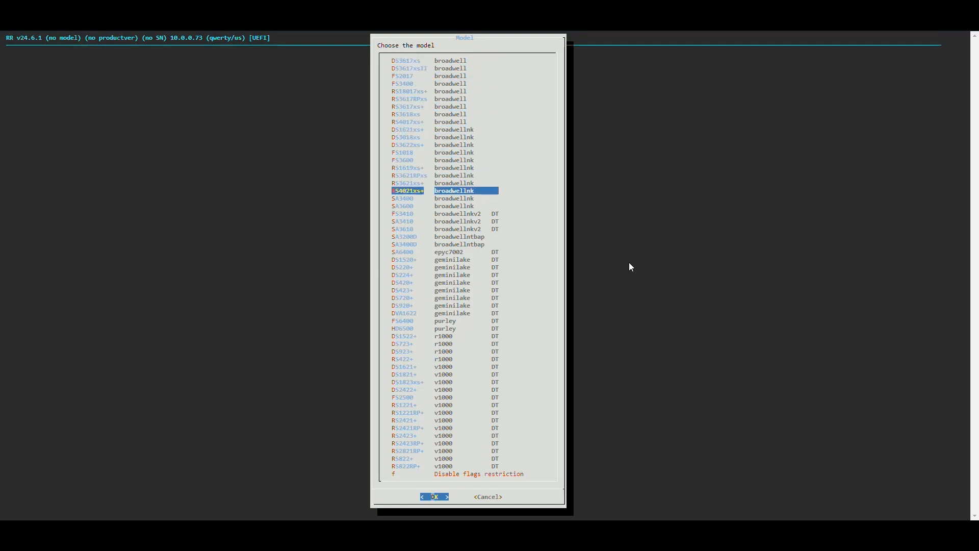
pyautogui.press('Down')
pyautogui.press('Down')
pyautogui.press('Down')
pyautogui.press('Down')
pyautogui.press('Down')
pyautogui.press('Down')
pyautogui.press('Down')
pyautogui.press('Down')
pyautogui.press('Down')
pyautogui.press('Down')
pyautogui.press('Down')
pyautogui.press('Down')
pyautogui.press('Down')
pyautogui.press('Down')
pyautogui.press('Down')
pyautogui.press('Down')
pyautogui.press('Down')
pyautogui.press('Down')
pyautogui.press('Down')
pyautogui.press('Down')
# - Choose DVA1622 on the geminilake platform as the loader's Synology model
pyautogui.press('Up')
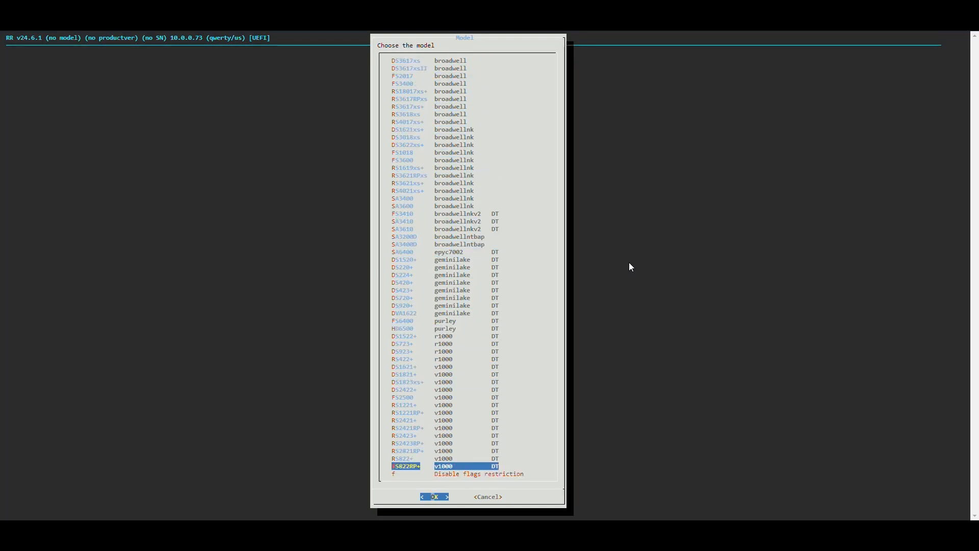
pyautogui.press('Up')
pyautogui.press('Up')
pyautogui.press('Up')
pyautogui.press('Up')
pyautogui.press('Up')
pyautogui.press('Up')
pyautogui.press('Up')
pyautogui.press('Up')
pyautogui.press('Up')
pyautogui.press('Up')
pyautogui.press('Up')
pyautogui.press('Up')
pyautogui.press('Up')
pyautogui.press('Up')
pyautogui.press('Up')
pyautogui.press('Up')
pyautogui.press('Up')
pyautogui.press('Up')
pyautogui.press('Up')
pyautogui.press('Up')
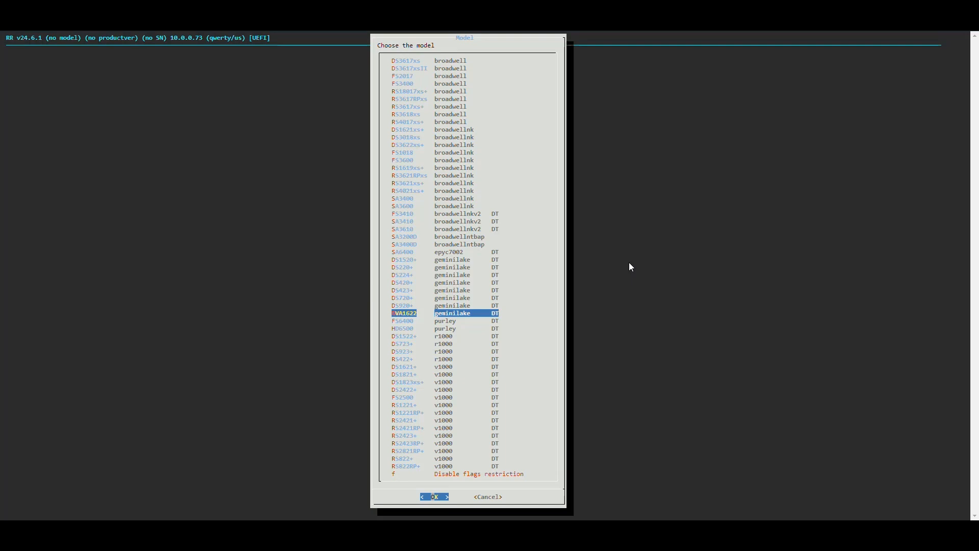
pyautogui.press('Down')
pyautogui.press('Up')
pyautogui.press('Return')
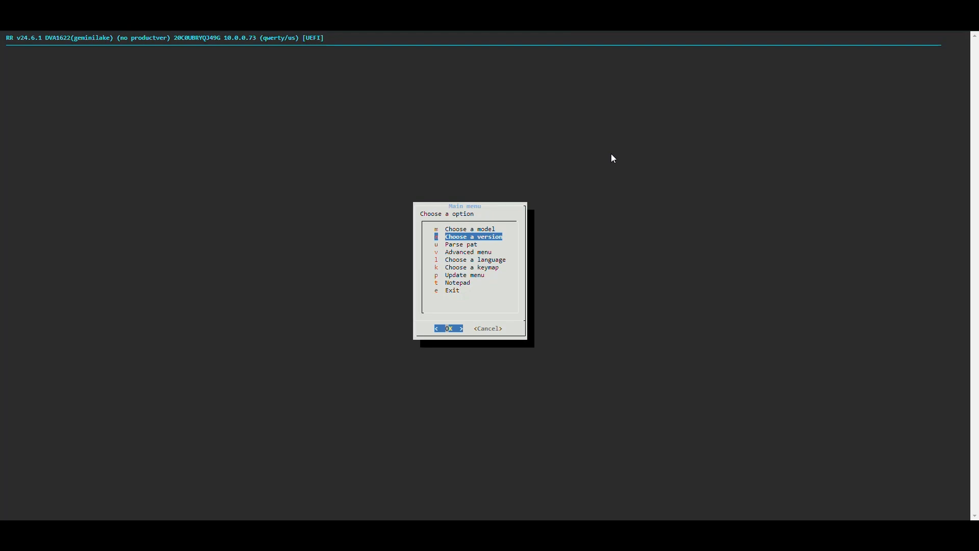
# - Choose product version 7.2 for the loader and accept the DSM_DVA1622_69057.pat download URL and MD5
pyautogui.press('Return')
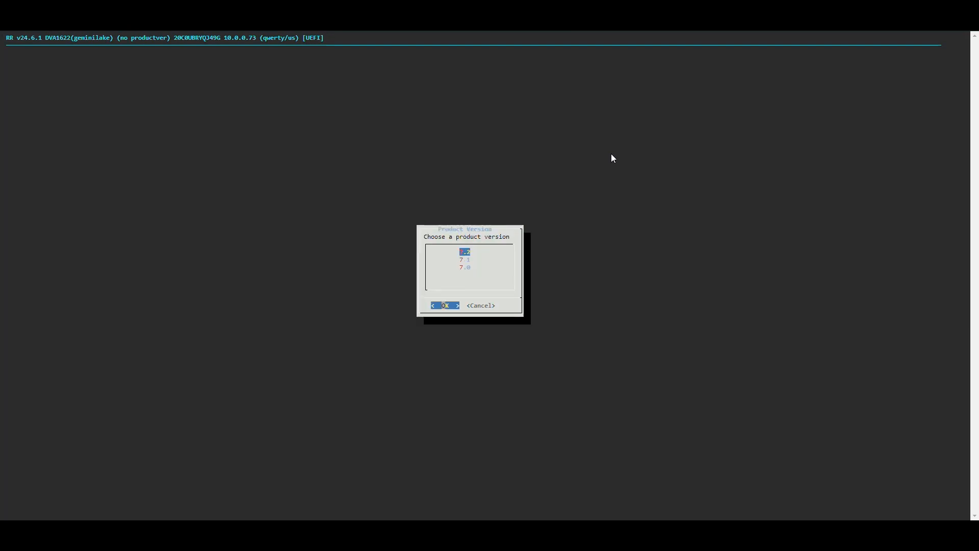
pyautogui.press('Down')
pyautogui.press('Down')
pyautogui.press('Up')
pyautogui.press('Up')
pyautogui.press('Return')
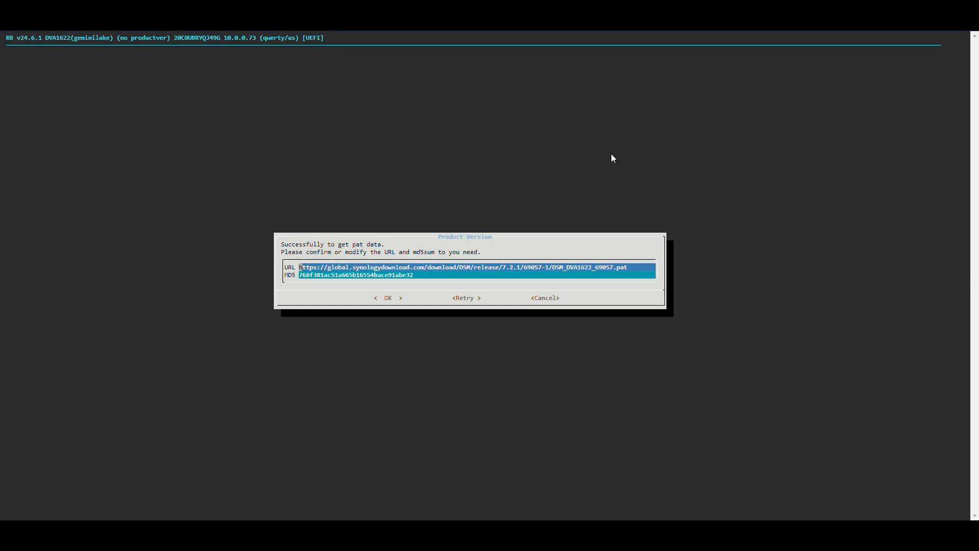
pyautogui.press('Down')
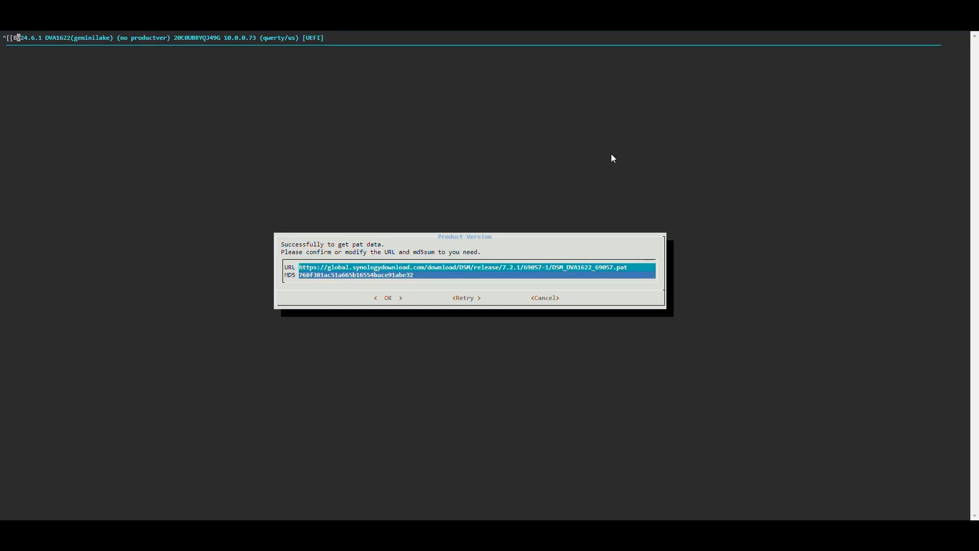
pyautogui.press('Return')
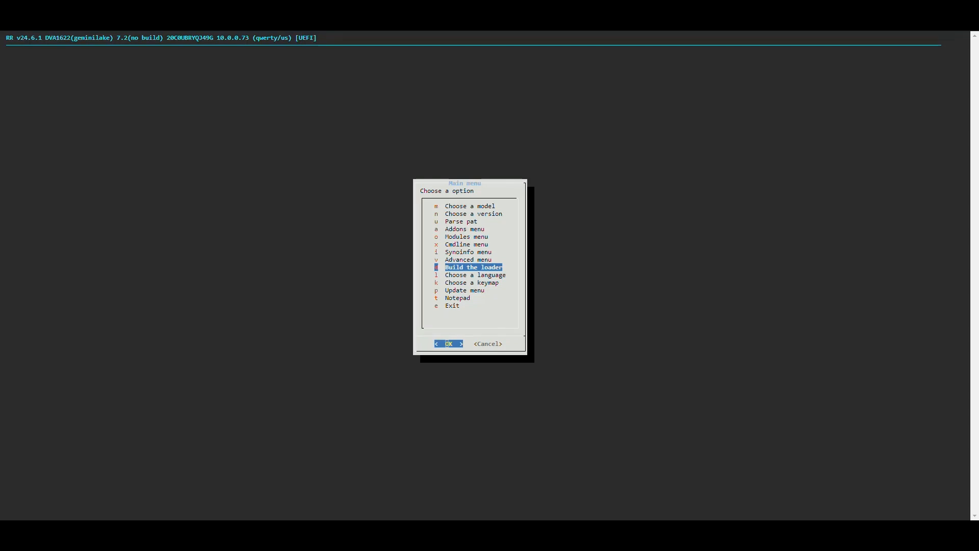
# - Show all addons of the loader and examine what each one does and which are already added
pyautogui.press('Up')
pyautogui.press('Up')
pyautogui.press('Up')
pyautogui.press('Up')
pyautogui.press('Up')
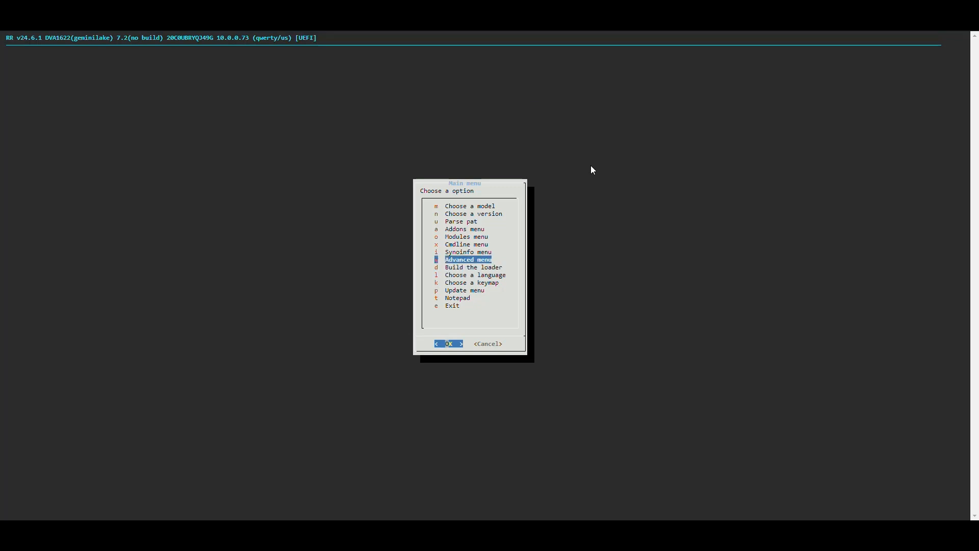
pyautogui.press('Up')
pyautogui.press('Down')
pyautogui.press('Down')
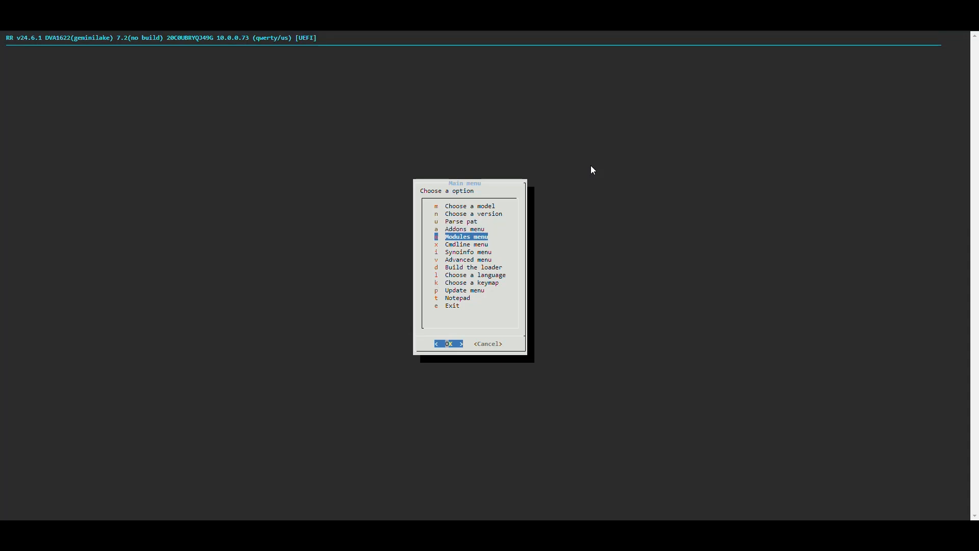
pyautogui.press('Up')
pyautogui.press('Return')
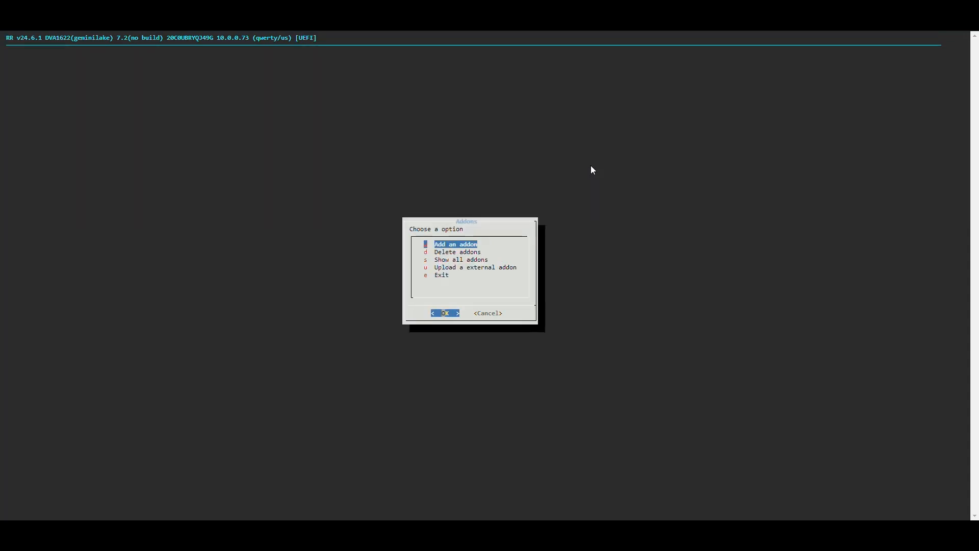
pyautogui.press('Down')
pyautogui.press('Down')
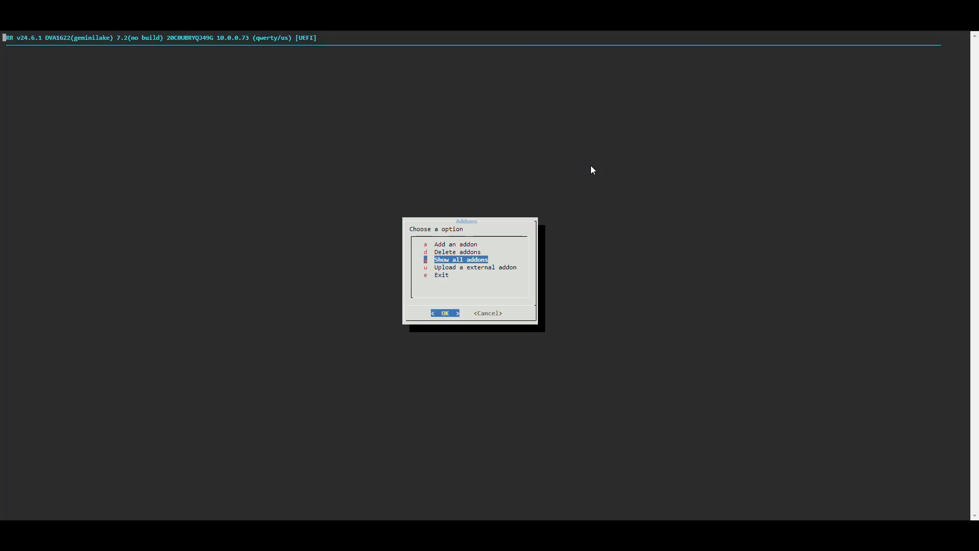
pyautogui.press('Return')
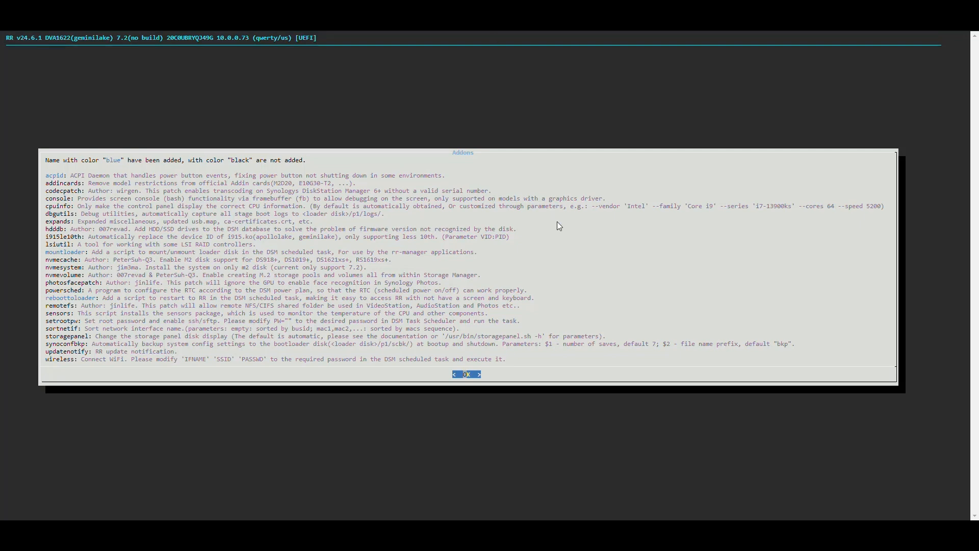
pyautogui.press('Return')
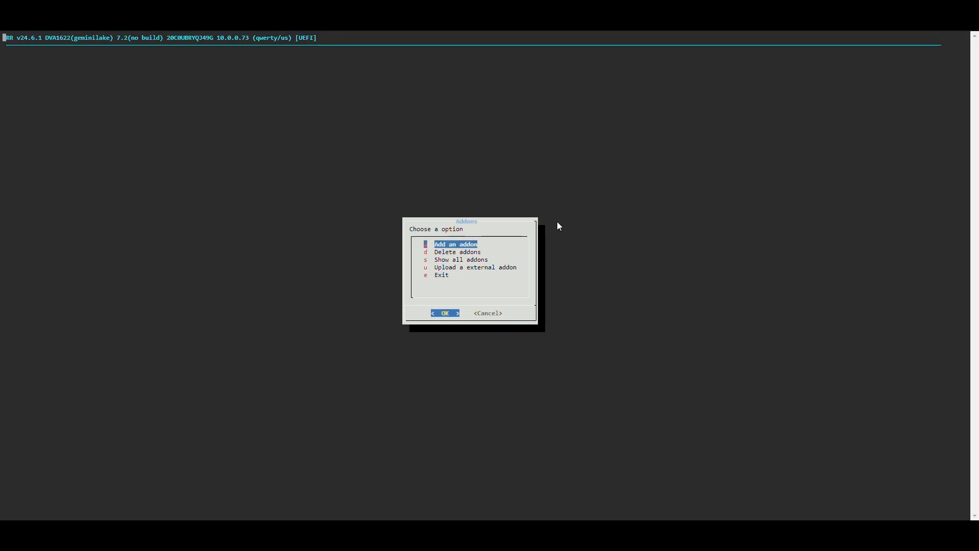
# - Add the codecpatch addon with no optional parameters
pyautogui.press('Return')
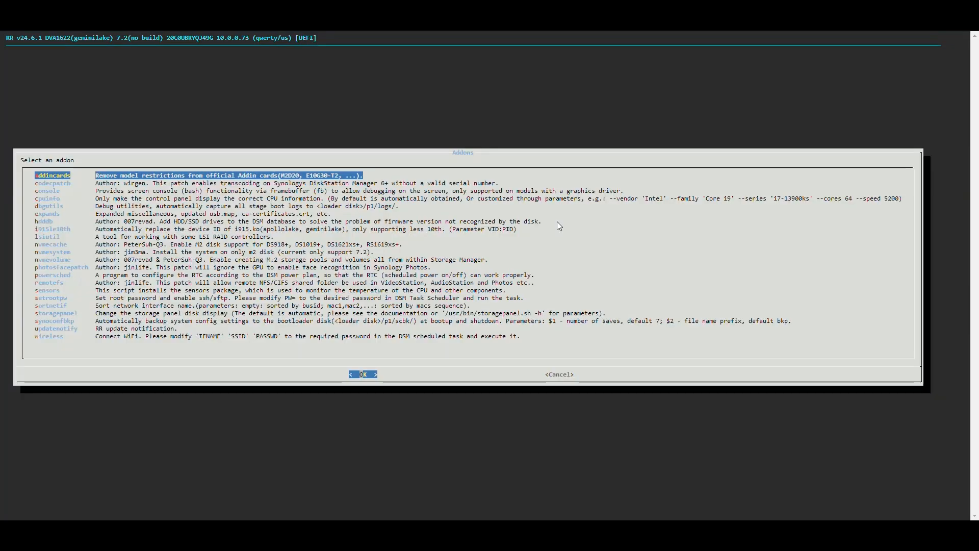
pyautogui.press('Down')
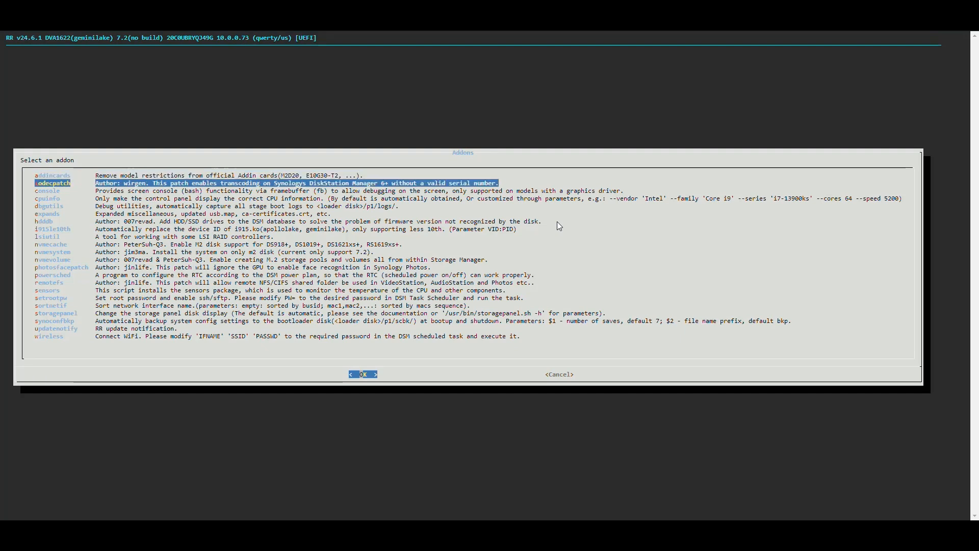
pyautogui.press('Return')
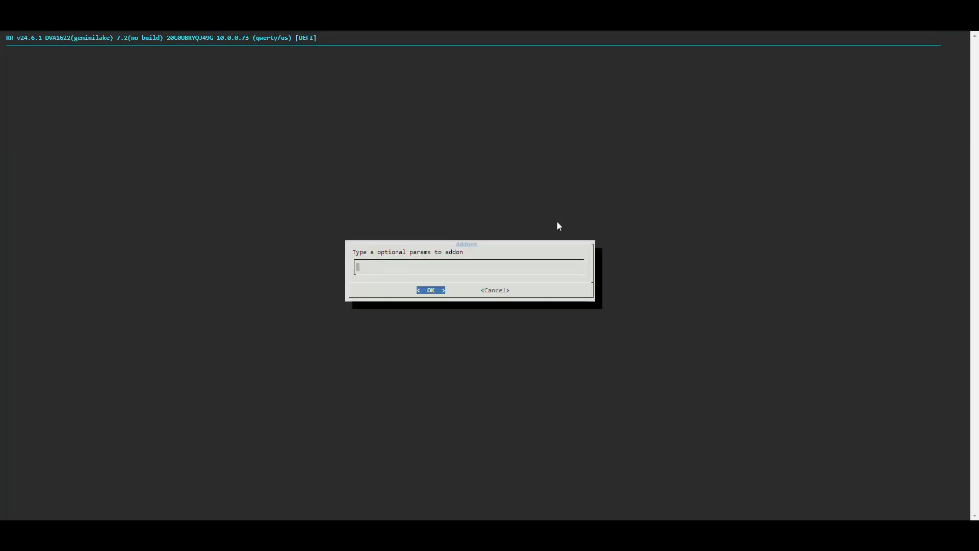
pyautogui.press('Return')
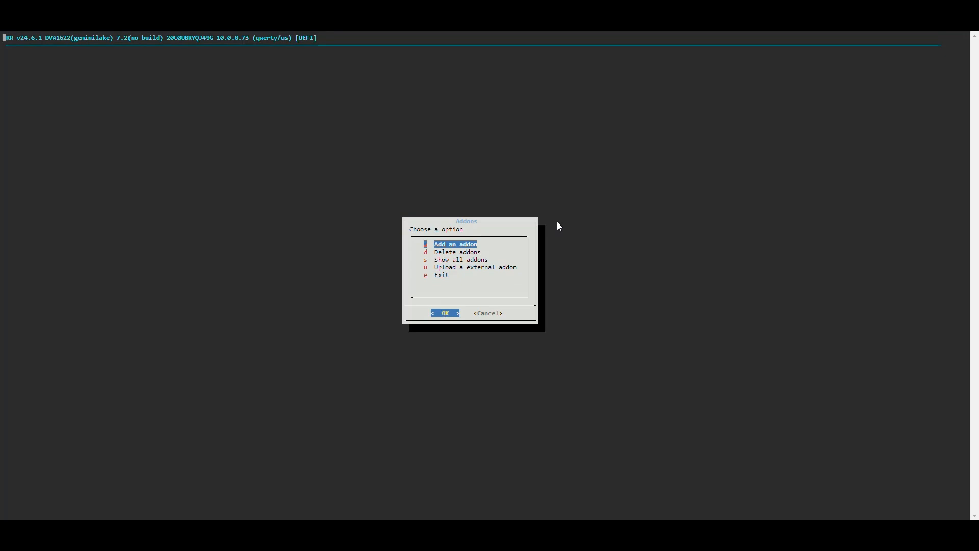
# - Add the cpuinfo addon with no optional parameters
pyautogui.press('Return')
pyautogui.press('Up')
pyautogui.press('Up')
pyautogui.press('Up')
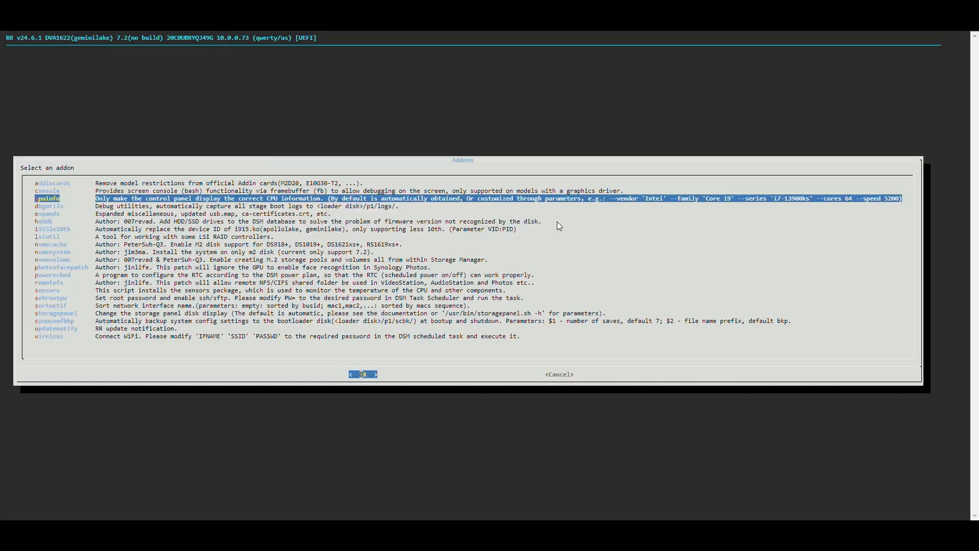
pyautogui.press('Return')
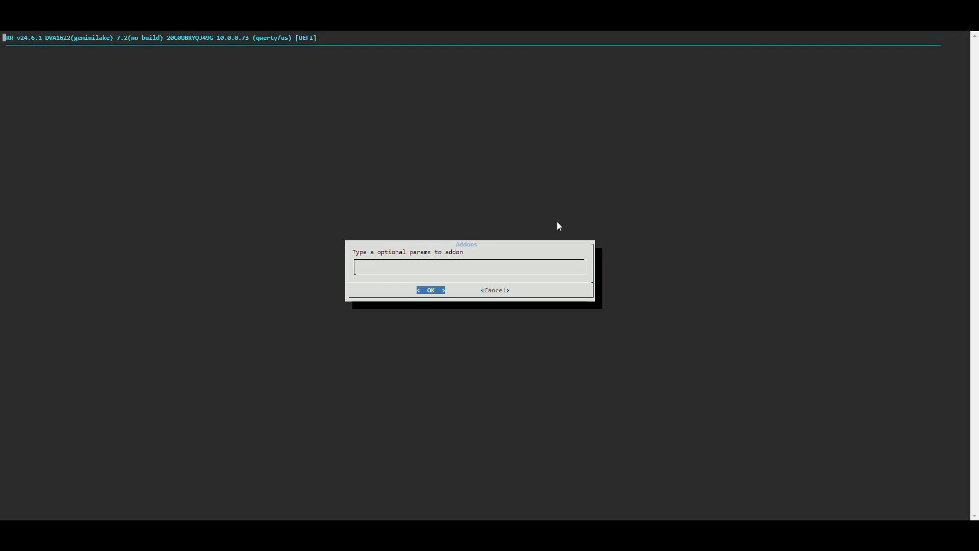
pyautogui.press('Return')
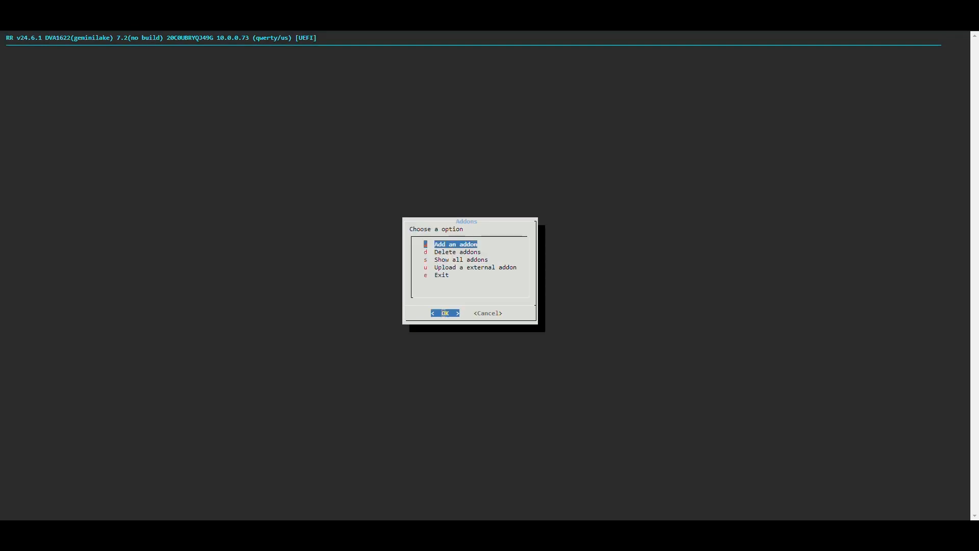
# - Show all addons again to check that codecpatch and cpuinfo are added, and return to the main menu
pyautogui.press('Down')
pyautogui.press('Down')
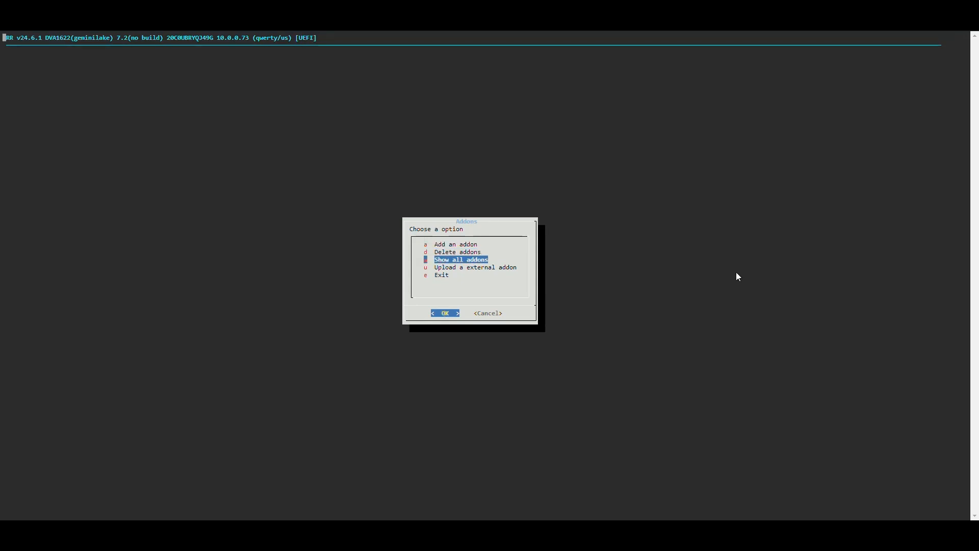
pyautogui.press('Return')
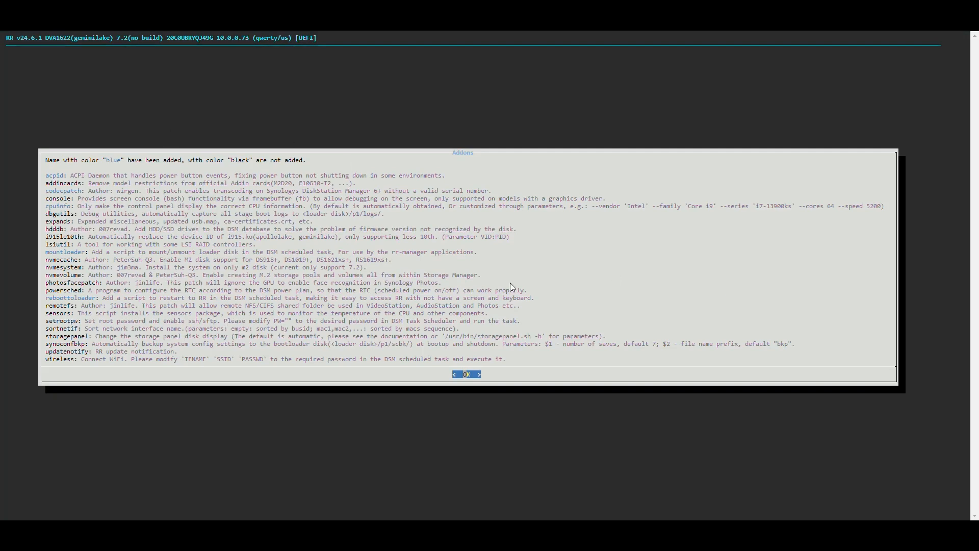
pyautogui.press('Return')
pyautogui.press('Down')
pyautogui.press('Down')
pyautogui.press('Down')
pyautogui.press('Down')
pyautogui.press('Return')
# - Open the loader's module selection, examine the driver modules from 8139cp to font, and cancel the selection
pyautogui.press('Up')
pyautogui.press('Up')
pyautogui.press('Up')
pyautogui.press('Up')
pyautogui.press('Up')
pyautogui.press('Down')
pyautogui.press('Return')
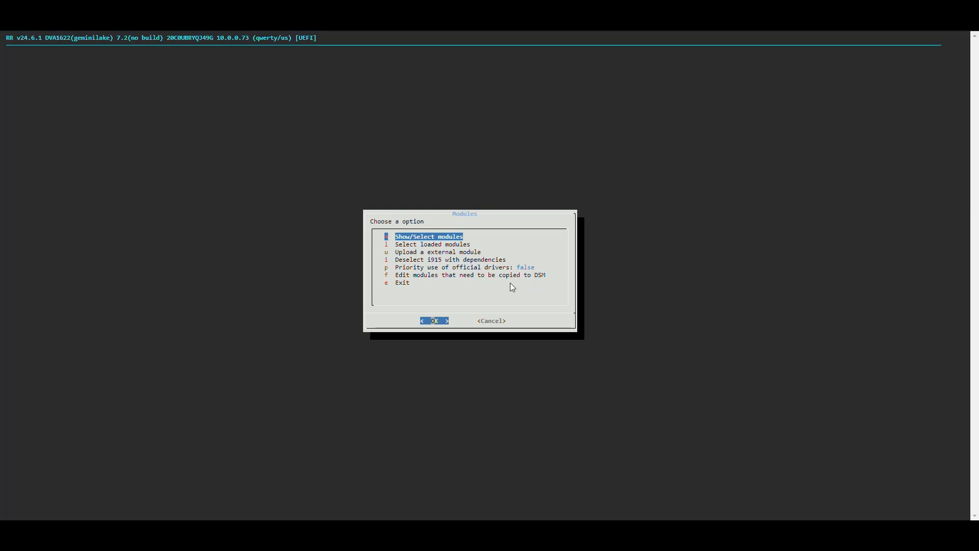
pyautogui.press('Down')
pyautogui.press('Up')
pyautogui.press('Return')
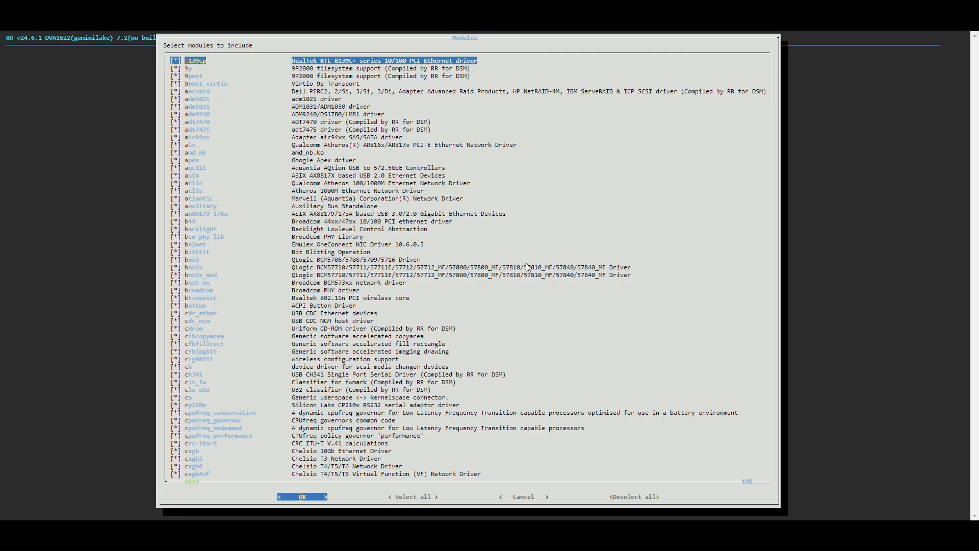
pyautogui.click(729, 259)
pyautogui.click(637, 250)
pyautogui.press('Up')
pyautogui.press('Down')
pyautogui.press('Down')
pyautogui.press('Down')
pyautogui.press('Down')
pyautogui.press('Down')
pyautogui.press('Down')
pyautogui.press('Down')
pyautogui.press('Down')
pyautogui.press('Down')
pyautogui.press('Down')
pyautogui.press('Down')
pyautogui.press('Down')
pyautogui.press('Down')
pyautogui.press('Down')
pyautogui.press('Down')
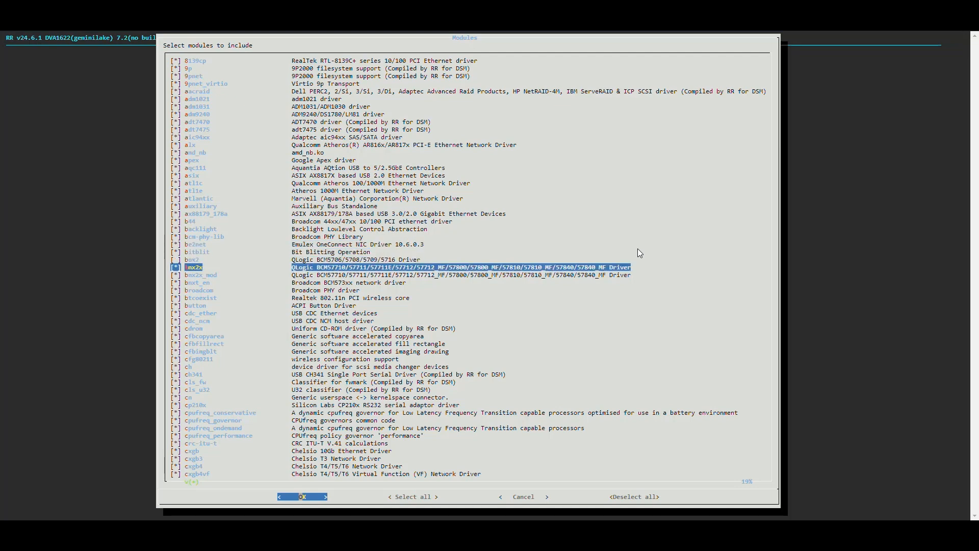
pyautogui.press('Up')
pyautogui.press('Up')
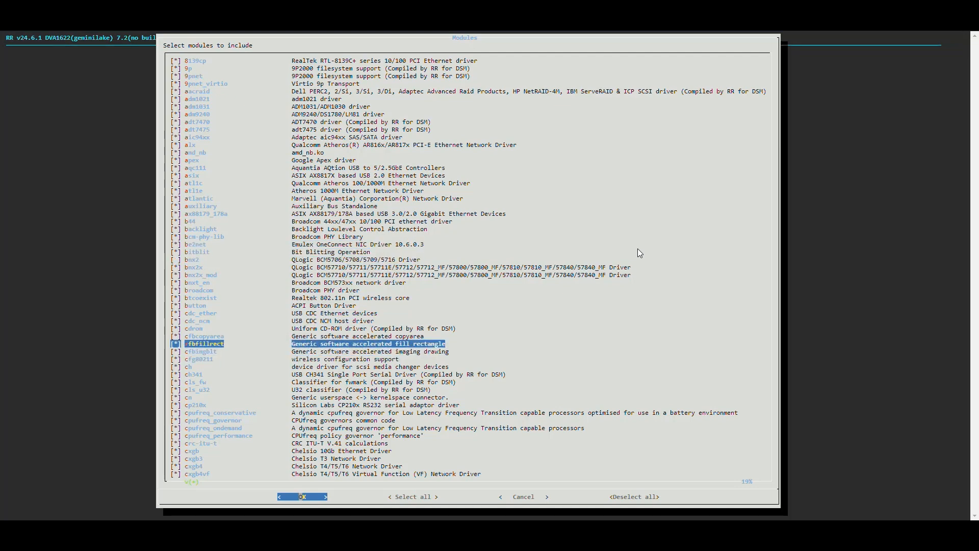
pyautogui.press('Down')
pyautogui.press('Up')
pyautogui.press('Up')
pyautogui.press('Up')
pyautogui.press('Up')
pyautogui.press('Up')
pyautogui.press('Up')
pyautogui.press('Up')
pyautogui.press('Up')
pyautogui.press('Up')
pyautogui.press('Up')
pyautogui.press('Up')
pyautogui.press('Up')
pyautogui.press('Up')
pyautogui.press('Up')
pyautogui.press('Up')
pyautogui.press('Up')
pyautogui.press('Up')
pyautogui.press('Up')
pyautogui.press('Up')
pyautogui.press('Up')
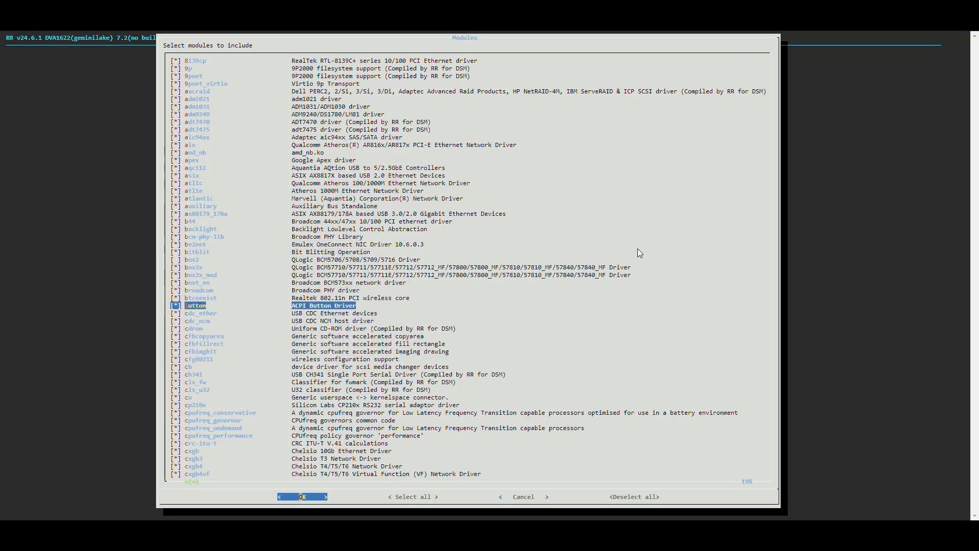
pyautogui.press('Up')
pyautogui.press('Up')
pyautogui.press('Up')
pyautogui.press('Down')
pyautogui.press('Down')
pyautogui.press('Down')
pyautogui.press('Down')
pyautogui.press('Down')
pyautogui.press('Down')
pyautogui.press('Down')
pyautogui.press('Down')
pyautogui.press('Down')
pyautogui.press('Down')
pyautogui.press('Down')
pyautogui.press('Down')
pyautogui.press('Down')
pyautogui.press('Down')
pyautogui.press('Down')
pyautogui.press('Down')
pyautogui.press('Down')
pyautogui.press('Down')
pyautogui.press('Down')
pyautogui.press('Down')
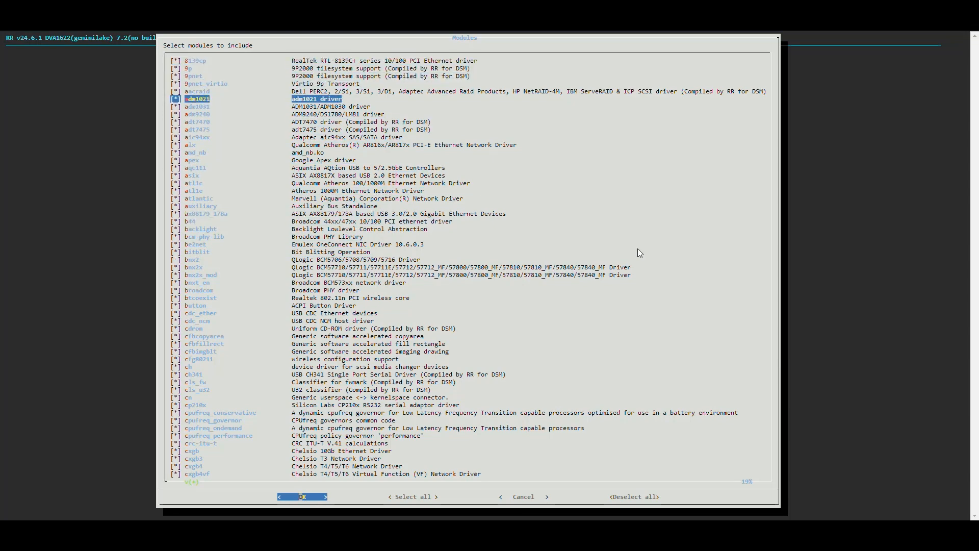
pyautogui.press('Down')
pyautogui.press('Down')
pyautogui.press('Down')
pyautogui.press('Down')
pyautogui.press('Down')
pyautogui.press('Down')
pyautogui.press('Down')
pyautogui.press('Down')
pyautogui.press('Down')
pyautogui.press('Down')
pyautogui.press('Down')
pyautogui.press('Down')
pyautogui.press('Down')
pyautogui.press('Down')
pyautogui.press('Down')
pyautogui.press('Down')
pyautogui.press('Down')
pyautogui.press('Down')
pyautogui.press('Down')
pyautogui.press('Down')
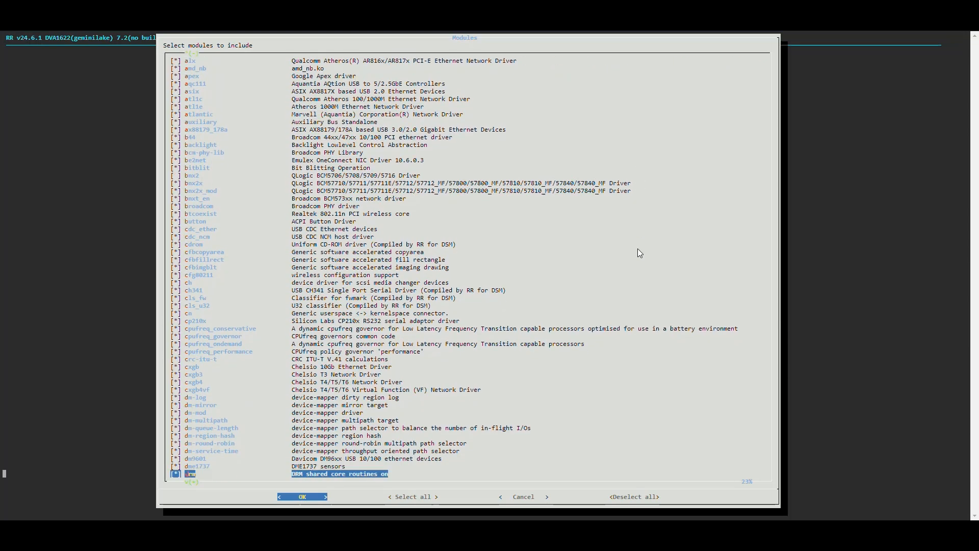
pyautogui.press('Down')
pyautogui.press('Down')
pyautogui.press('Down')
pyautogui.press('Down')
pyautogui.press('Down')
pyautogui.press('Down')
pyautogui.press('Down')
pyautogui.press('Down')
pyautogui.press('Down')
pyautogui.press('Down')
pyautogui.press('Down')
pyautogui.press('Down')
pyautogui.press('Down')
pyautogui.press('Down')
pyautogui.press('Down')
pyautogui.press('Down')
pyautogui.press('Down')
pyautogui.press('Down')
pyautogui.press('Down')
pyautogui.press('Down')
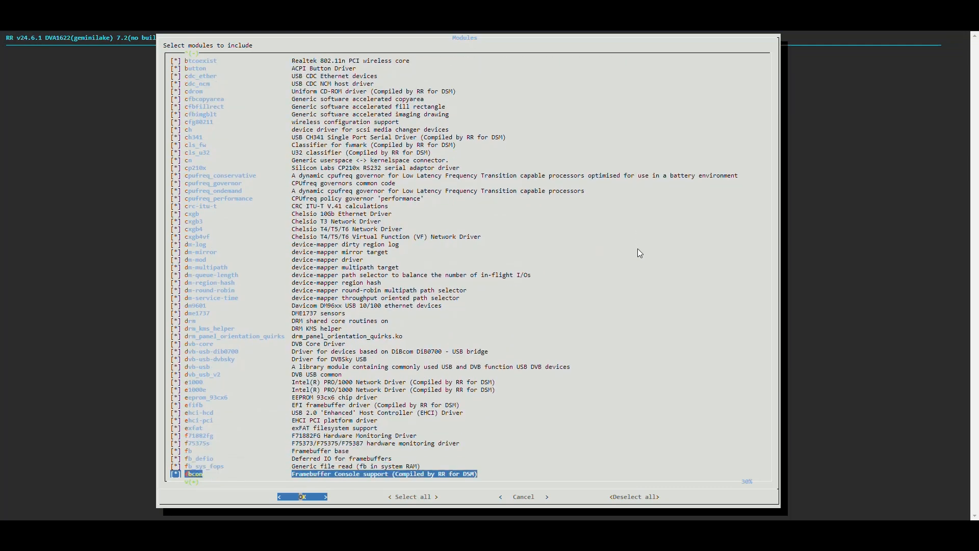
pyautogui.press('Tab')
pyautogui.press('Tab')
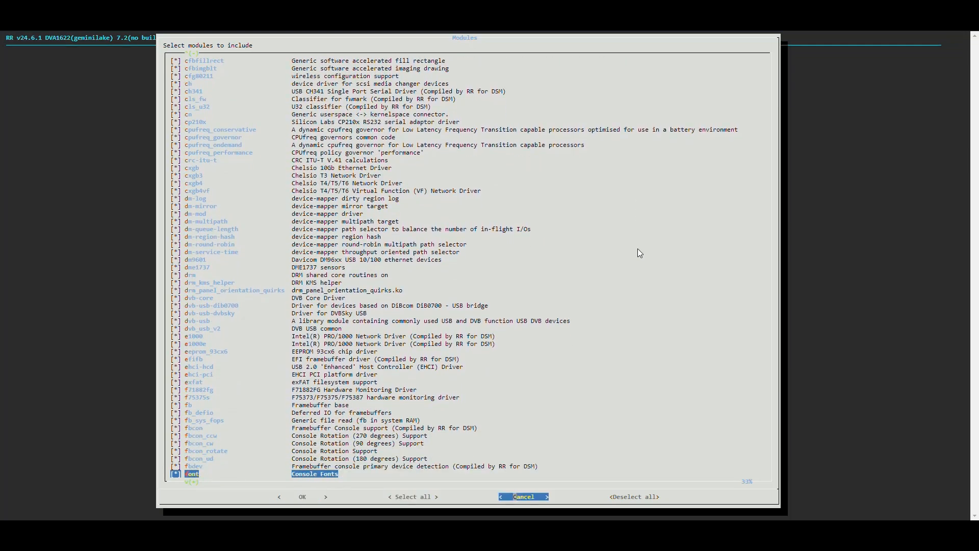
pyautogui.press('Return')
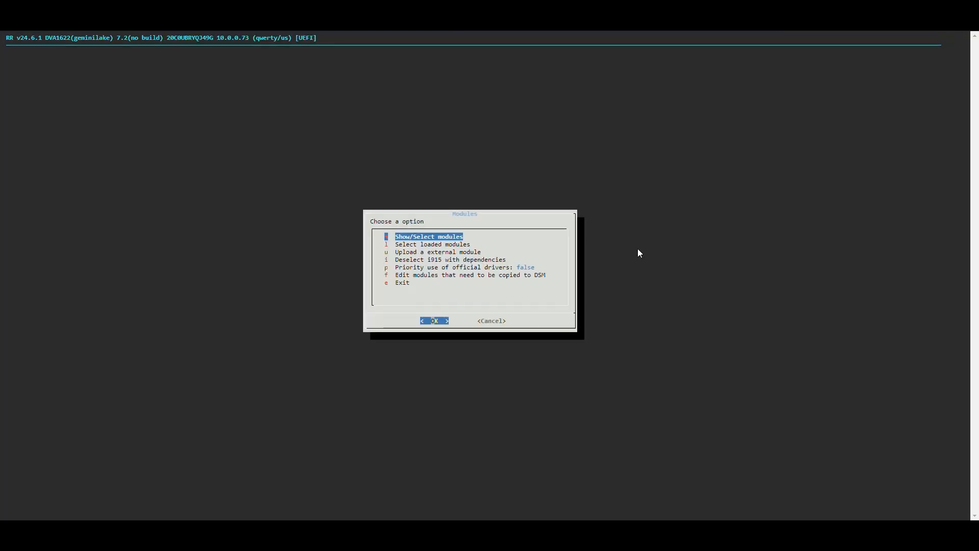
# - Go over the remaining options for the loader modules and return to the main menu
pyautogui.press('Down')
pyautogui.press('Down')
pyautogui.press('Down')
pyautogui.press('Down')
pyautogui.press('Down')
pyautogui.press('Down')
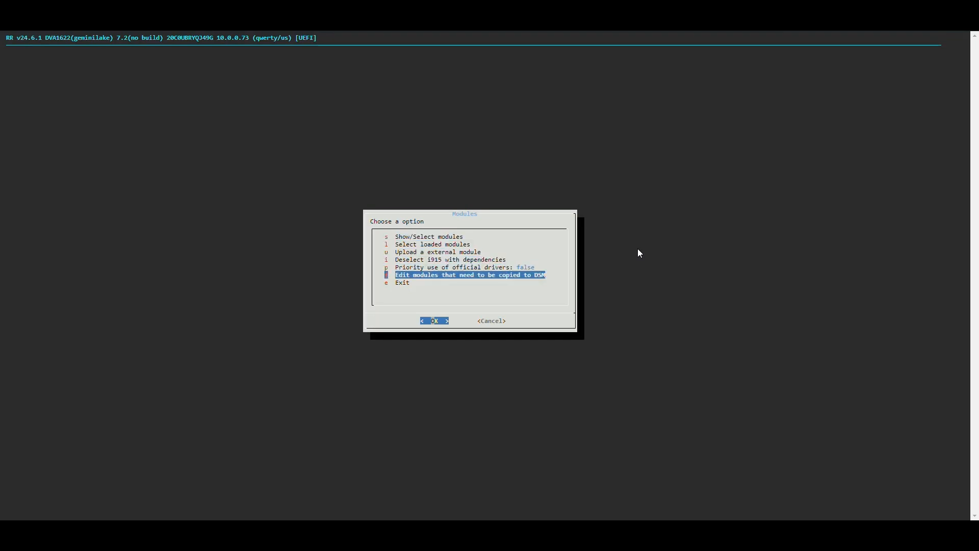
pyautogui.press('Return')
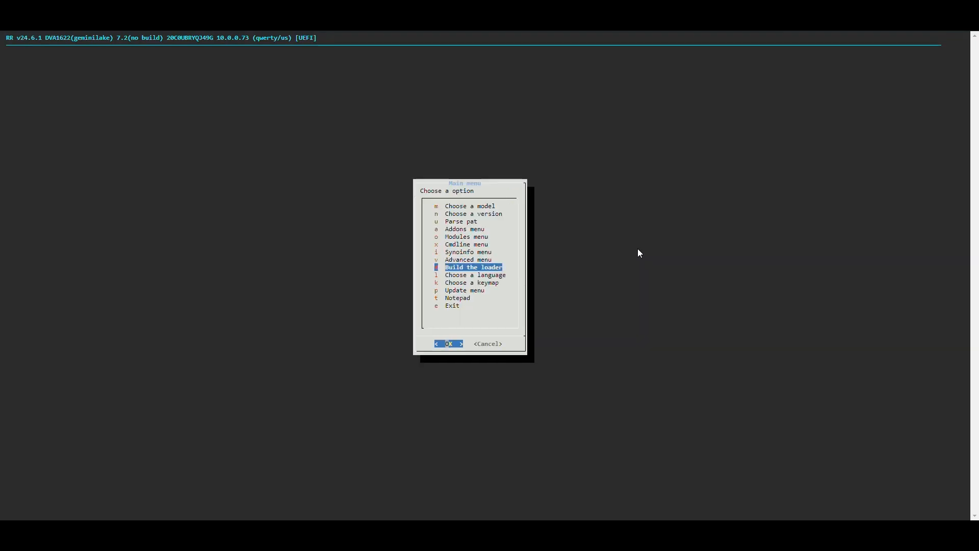
# - Open the cmdline settings and show the user-defined cmdline items
pyautogui.press('Up')
pyautogui.press('Up')
pyautogui.press('Up')
pyautogui.press('Up')
pyautogui.press('Down')
pyautogui.press('Return')
pyautogui.press('Down')
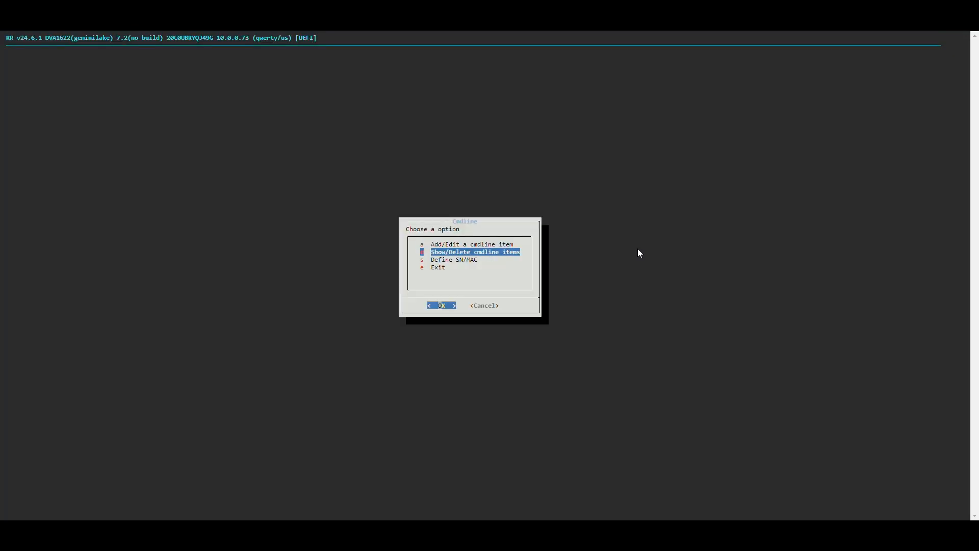
pyautogui.press('Return')
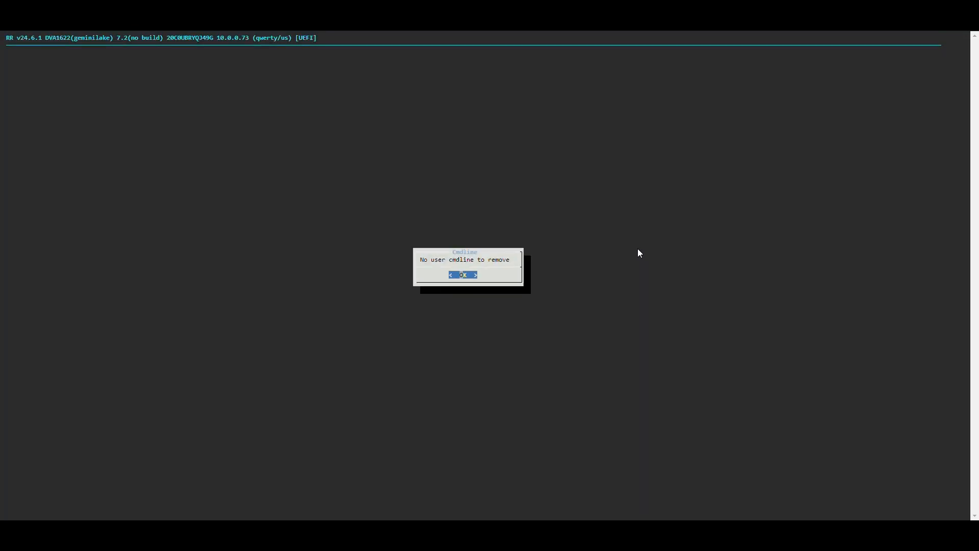
pyautogui.press('Return')
# - Open the entry form for a cmdline item, examine the commonly used cmdline parameters, and cancel it
pyautogui.press('Down')
pyautogui.press('Down')
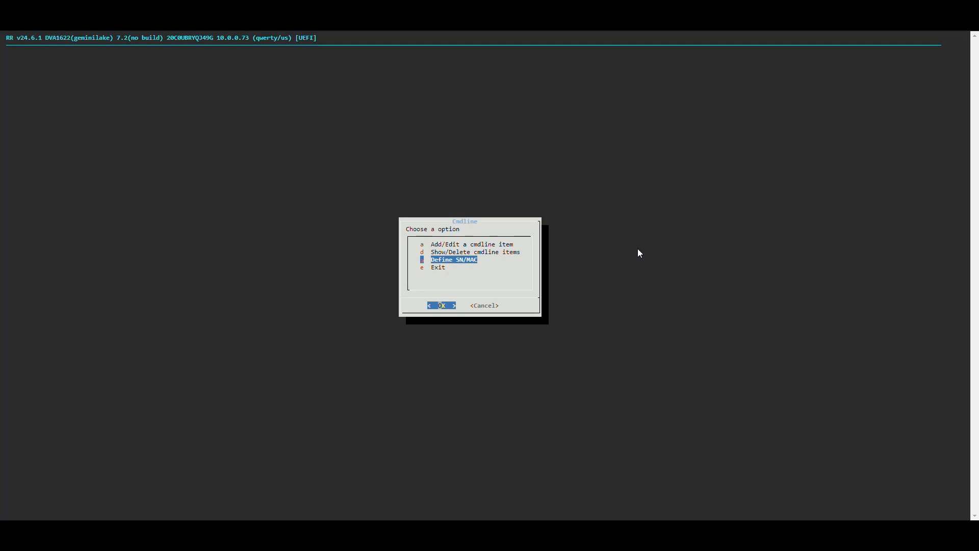
pyautogui.press('Up')
pyautogui.press('Up')
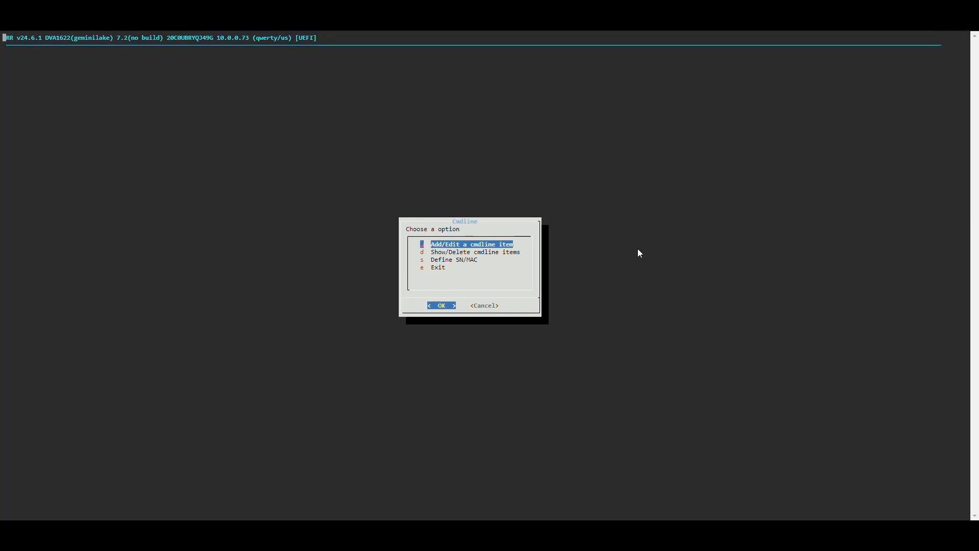
pyautogui.press('Return')
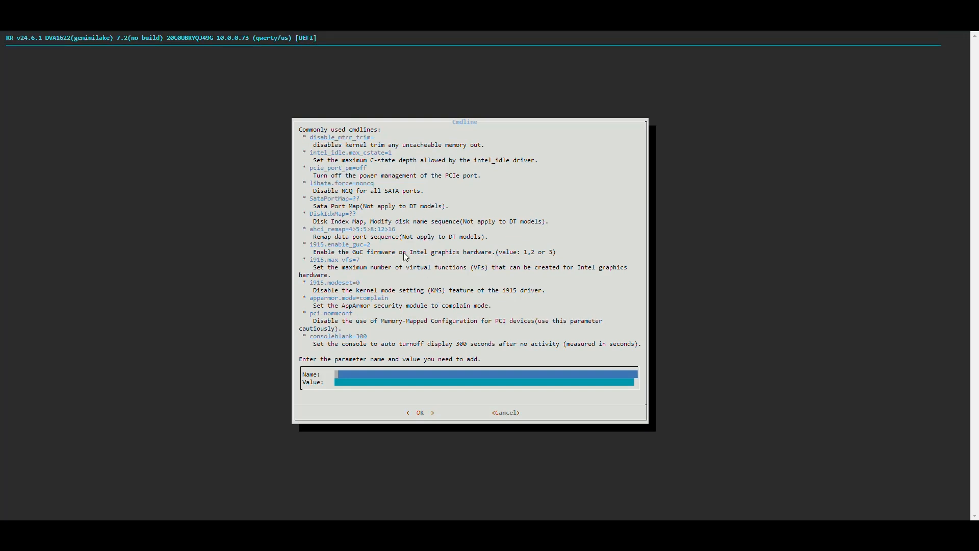
pyautogui.press('Escape')
# - Generate a random serial number and MAC addresses for the loader, save them, and return to the main menu
pyautogui.press('Down')
pyautogui.press('Down')
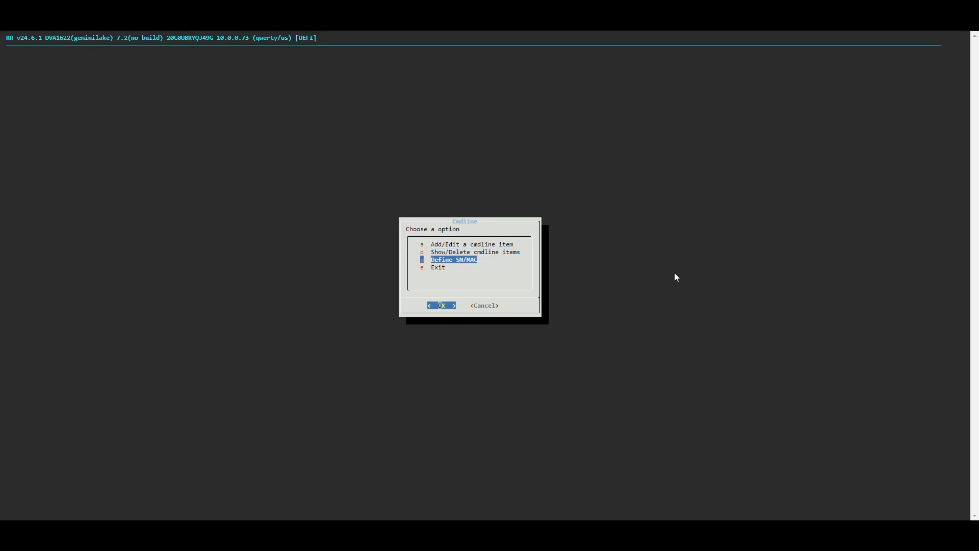
pyautogui.press('Return')
pyautogui.press('Down')
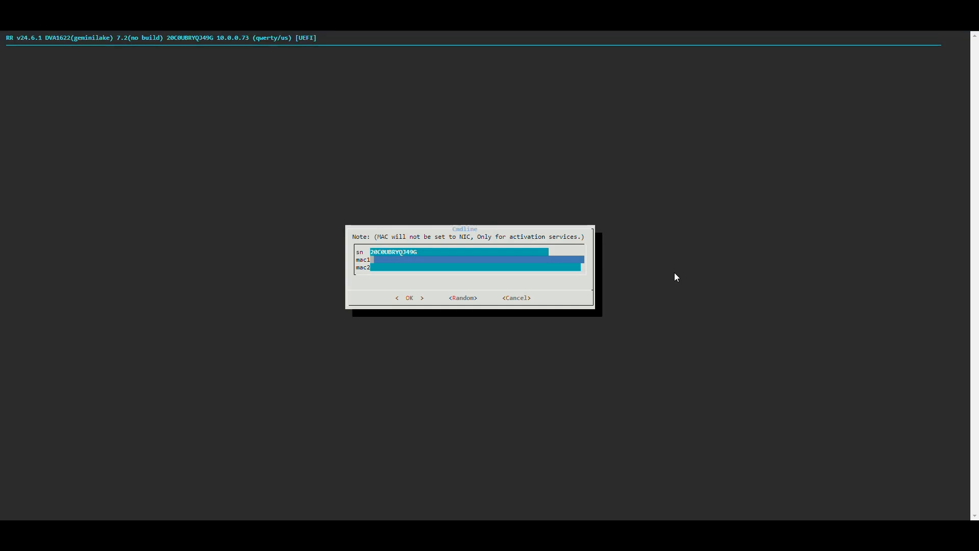
pyautogui.press('Up')
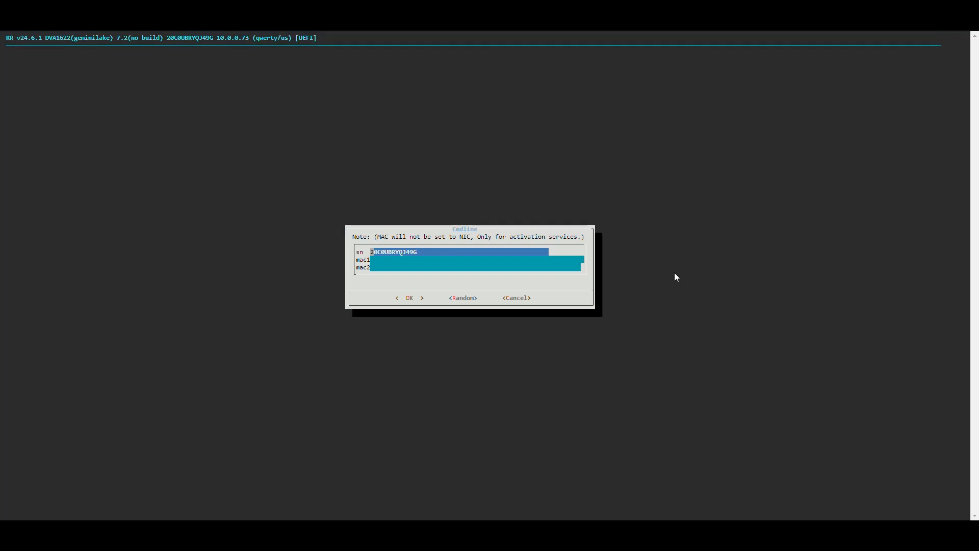
pyautogui.press('Down')
pyautogui.press('Up')
pyautogui.press('Down')
pyautogui.press('Down')
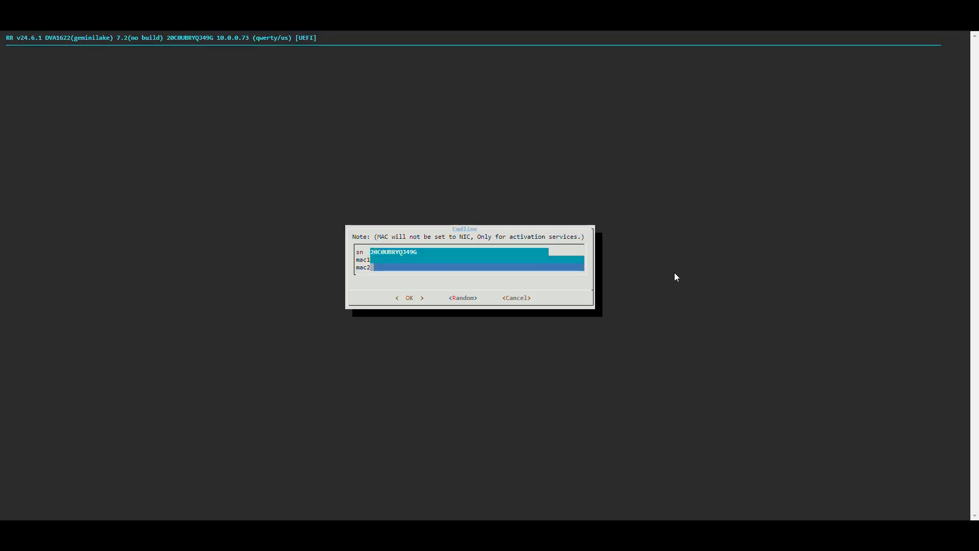
pyautogui.press('Tab')
pyautogui.press('Return')
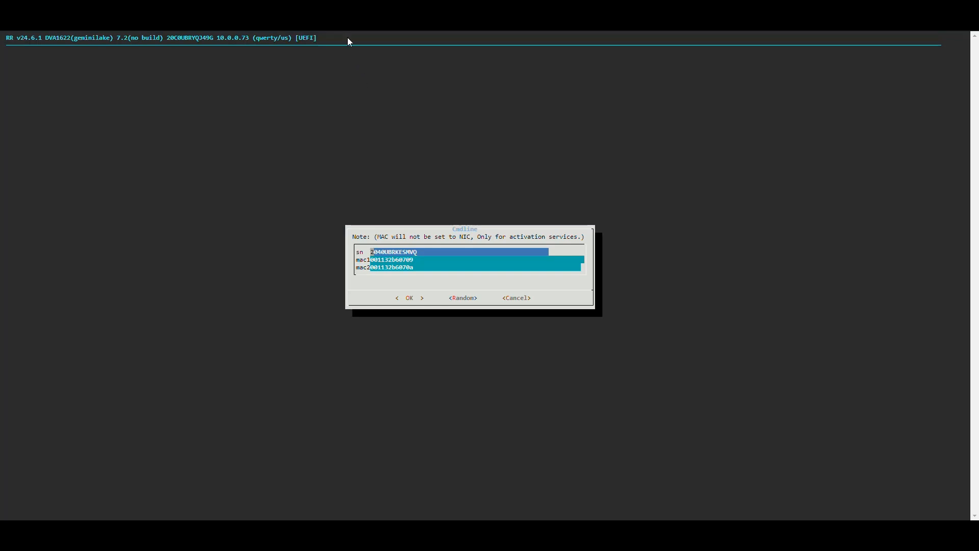
pyautogui.press('Return')
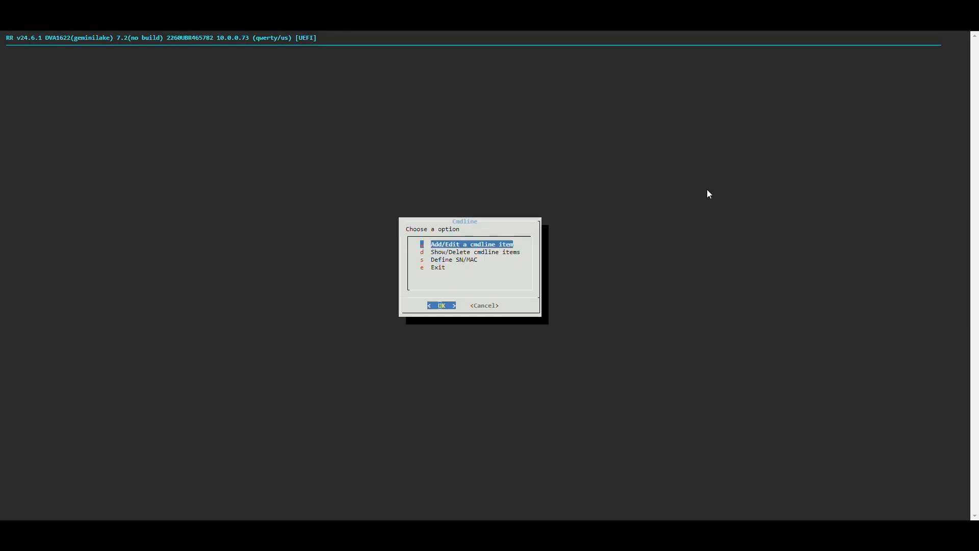
pyautogui.press('Down')
pyautogui.press('Down')
pyautogui.press('Down')
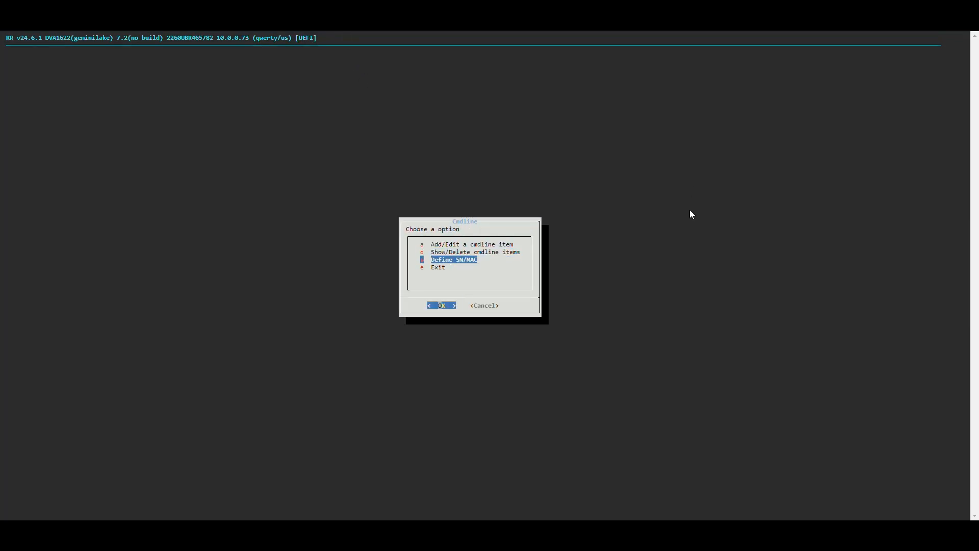
pyautogui.press('Return')
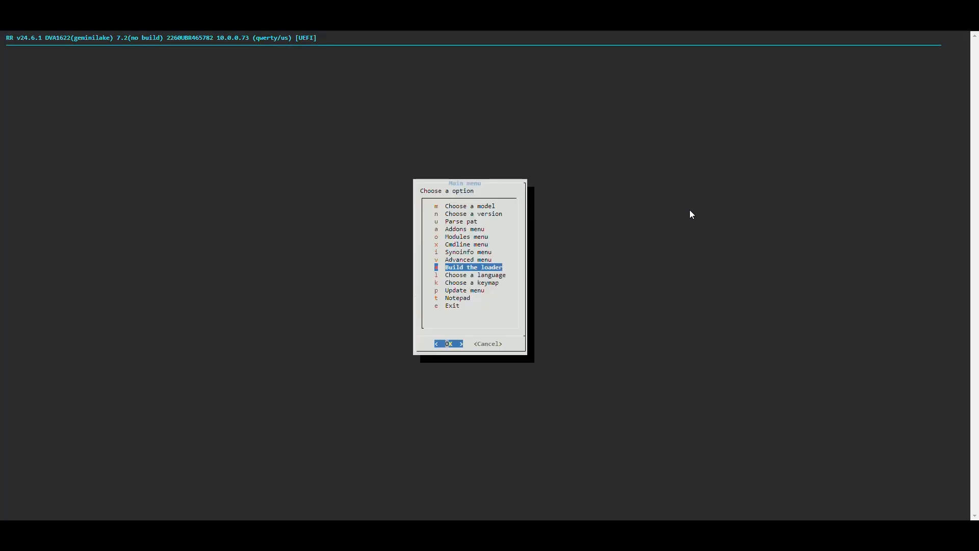
# - Show the synoinfo items to review their values, cancel without removing any, and return to the main menu
pyautogui.press('Up')
pyautogui.press('Up')
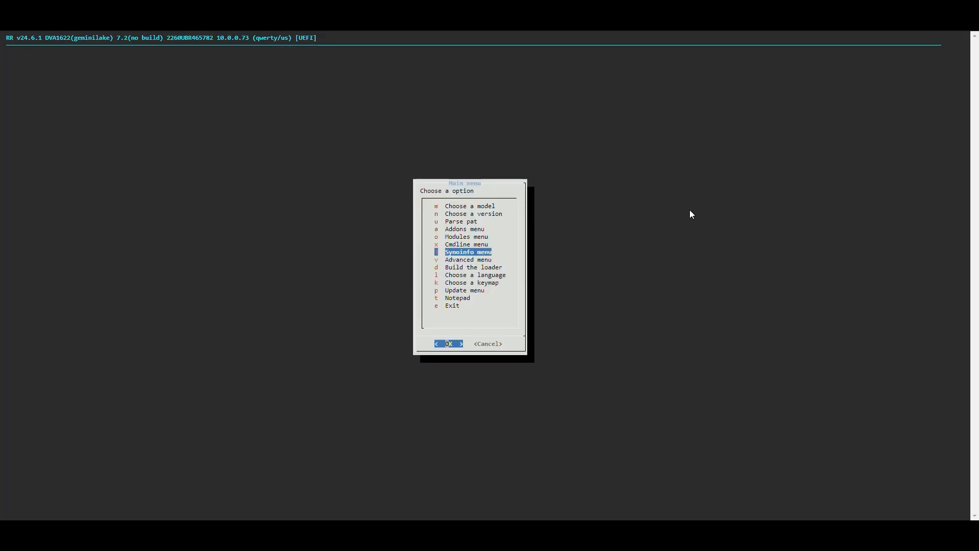
pyautogui.press('Return')
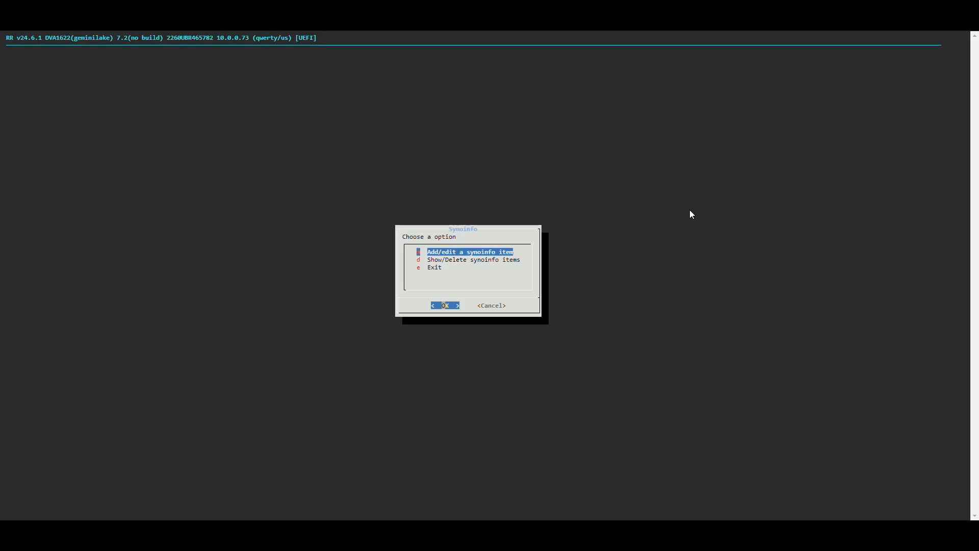
pyautogui.press('Down')
pyautogui.press('Return')
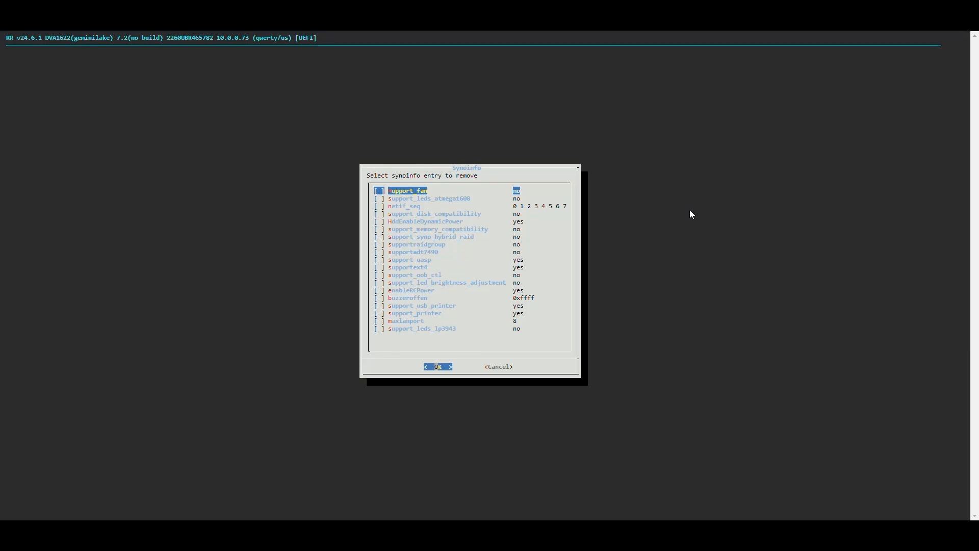
pyautogui.press('Tab')
pyautogui.press('Return')
pyautogui.press('Down')
pyautogui.press('Down')
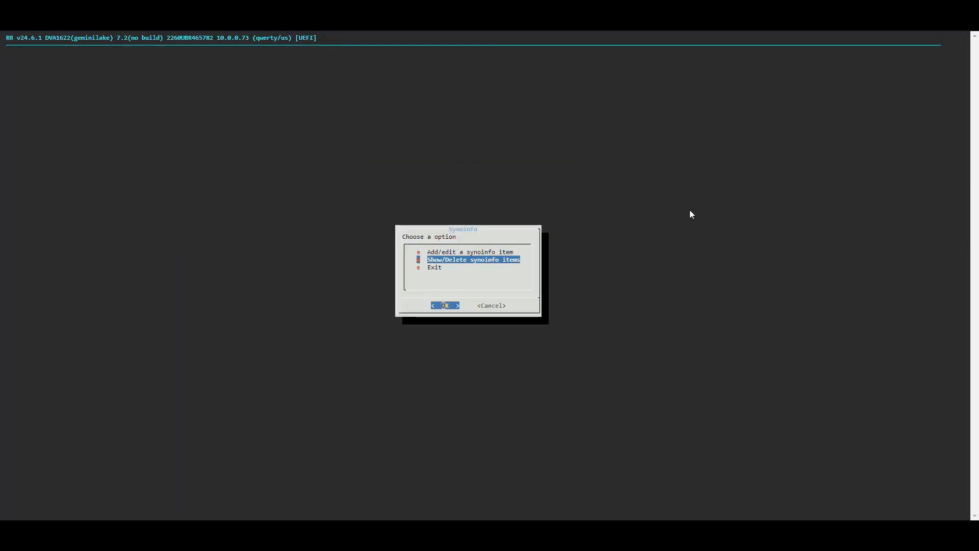
pyautogui.press('Return')
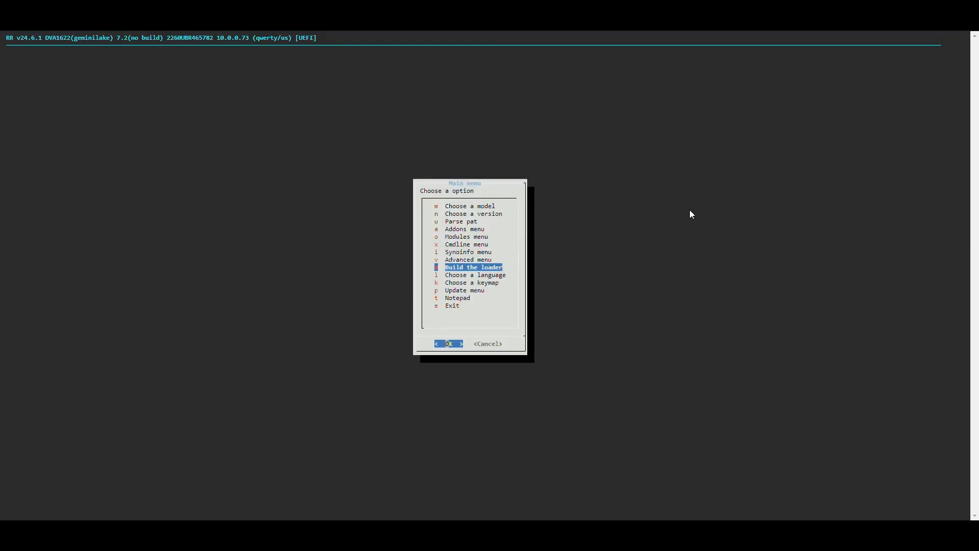
# - Build the loader with the current configuration and boot it
pyautogui.press('Return')
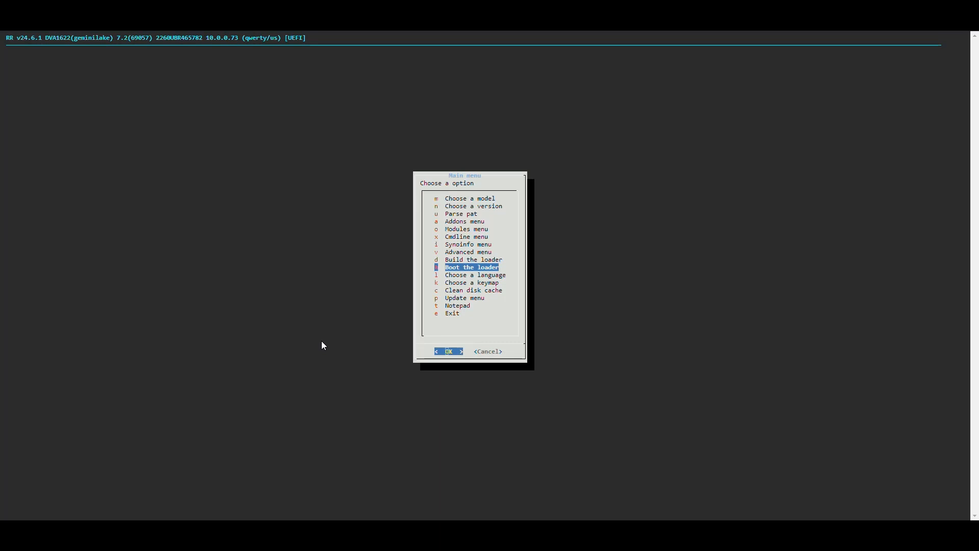
pyautogui.press('Return')
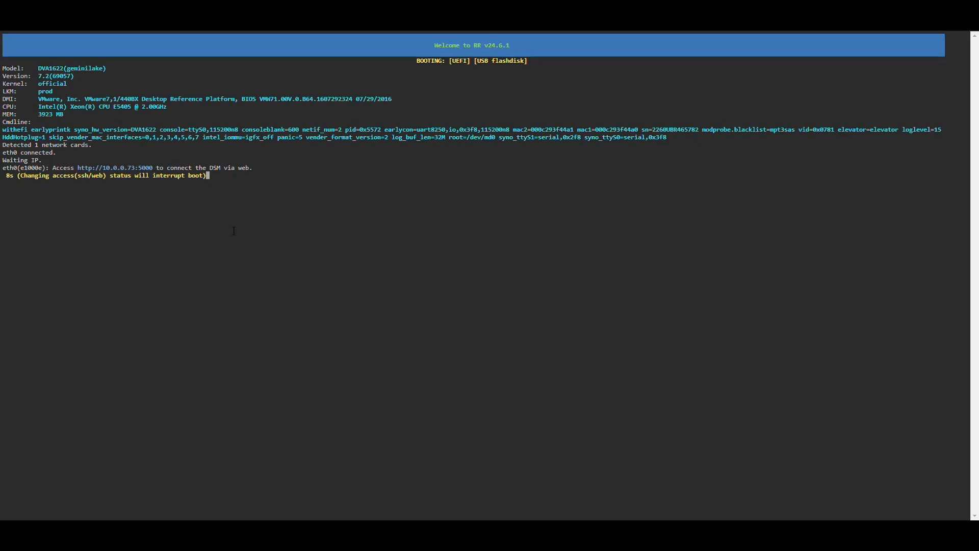
pyautogui.click(142, 169)
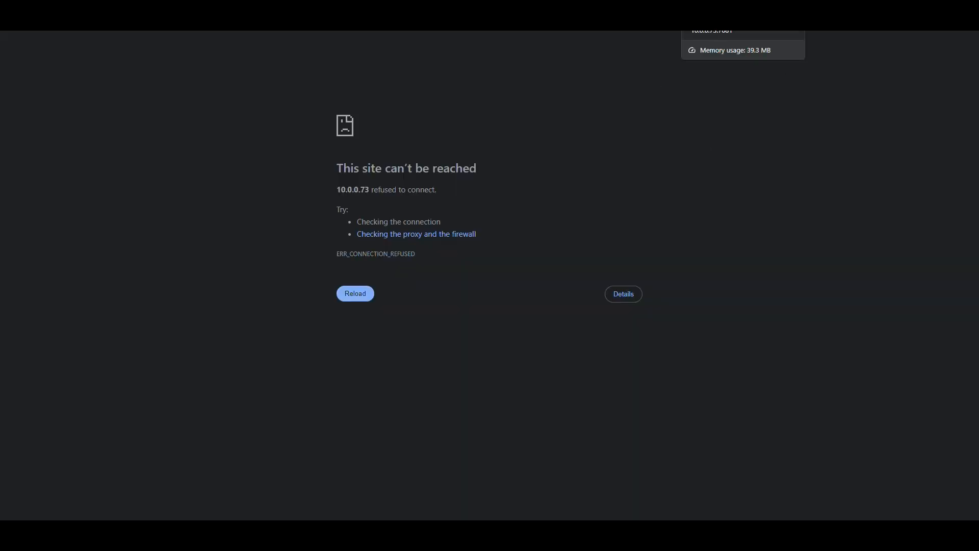
pyautogui.click(729, 32)
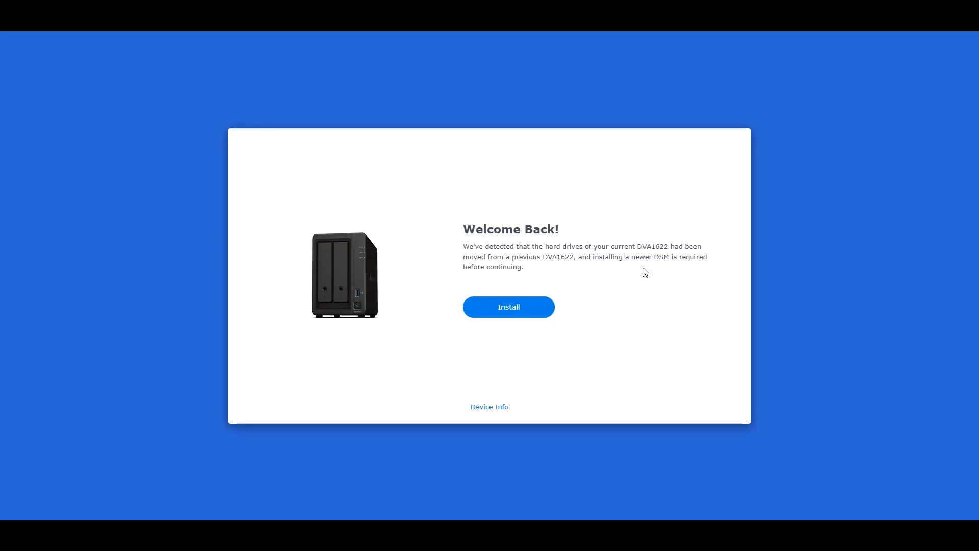
pyautogui.click(512, 311)
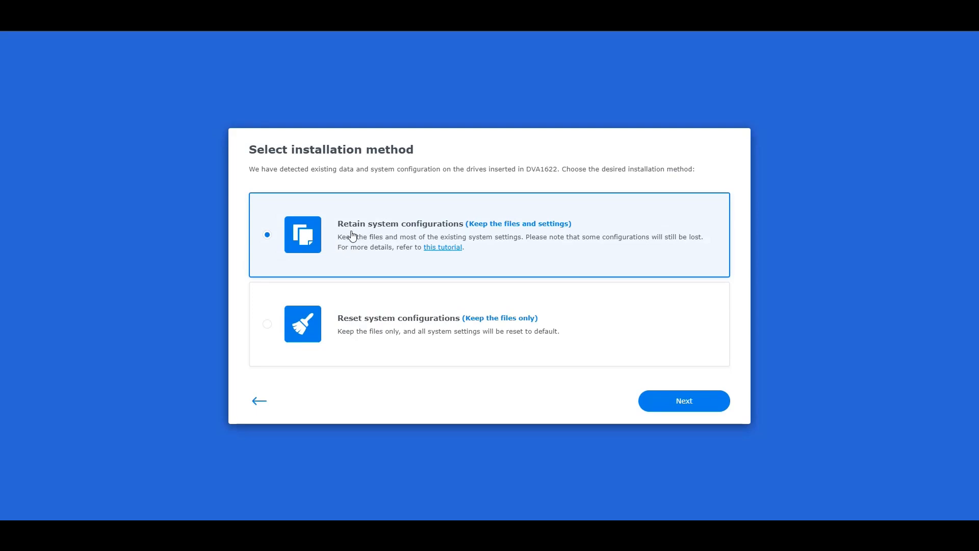
pyautogui.click(698, 407)
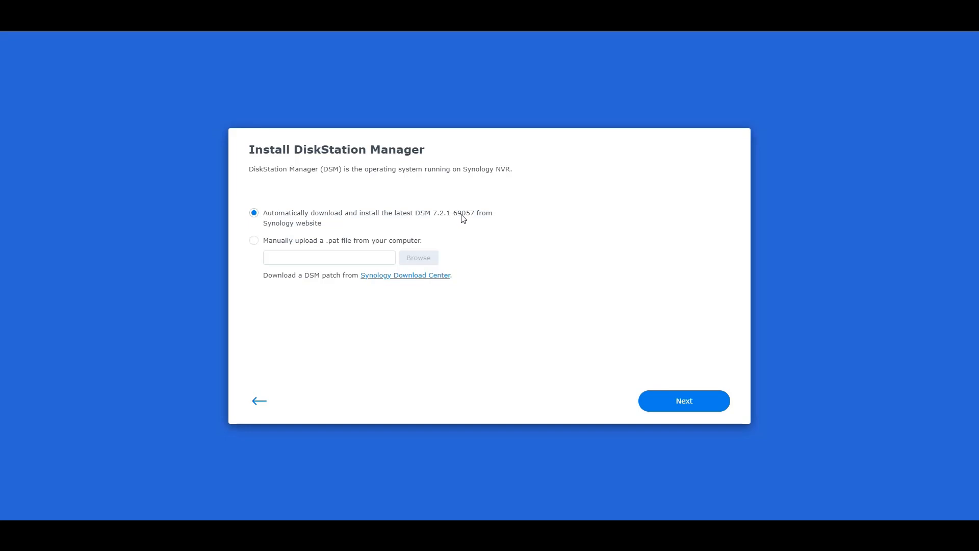
pyautogui.click(689, 401)
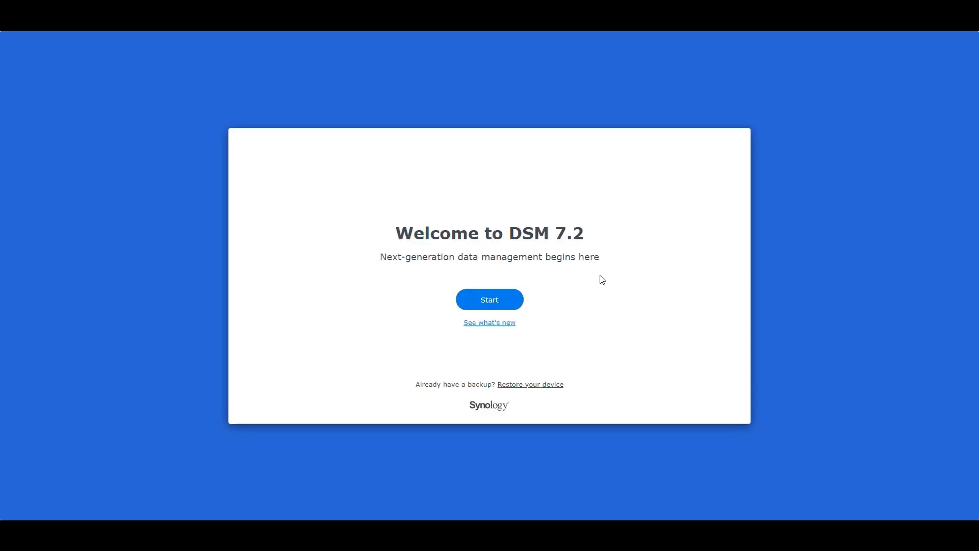
# - Start the DSM setup, name the device VNAS, allow display in Web Assistant, and enter the administrator account name and confirmed password
pyautogui.click(494, 302)
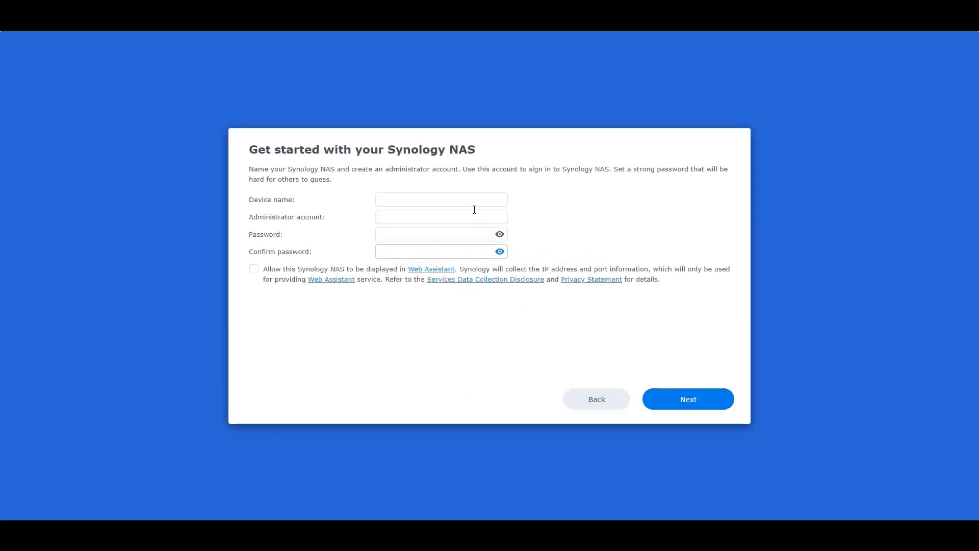
pyautogui.click(457, 200)
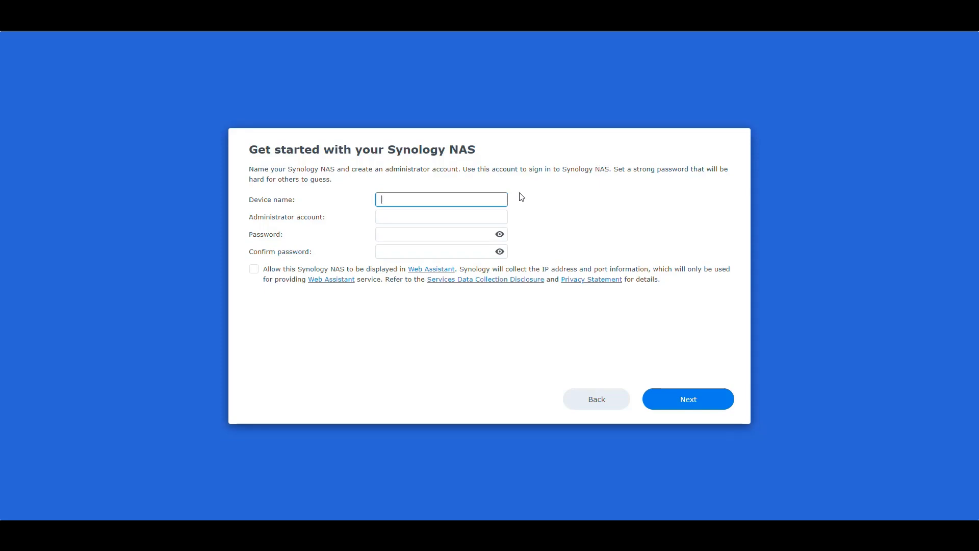
pyautogui.click(254, 268)
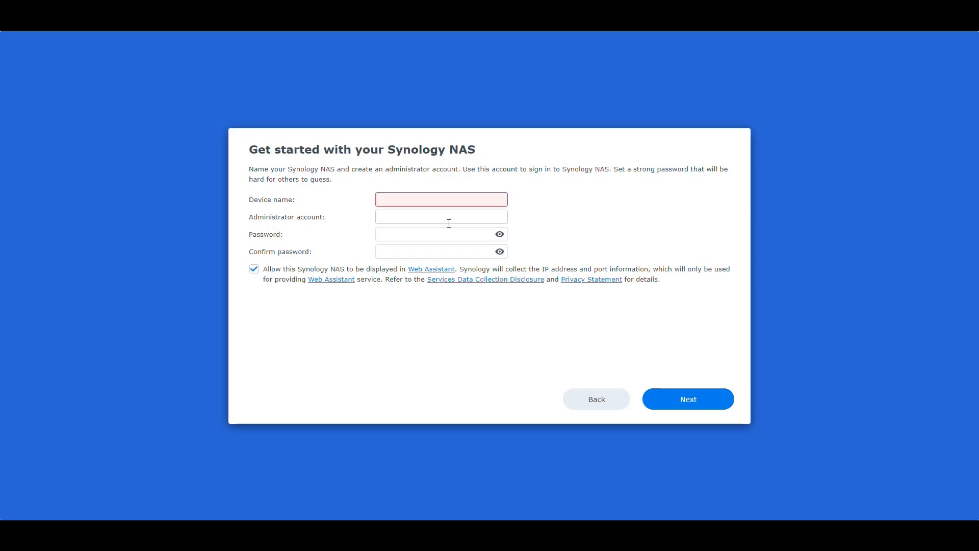
pyautogui.click(434, 199)
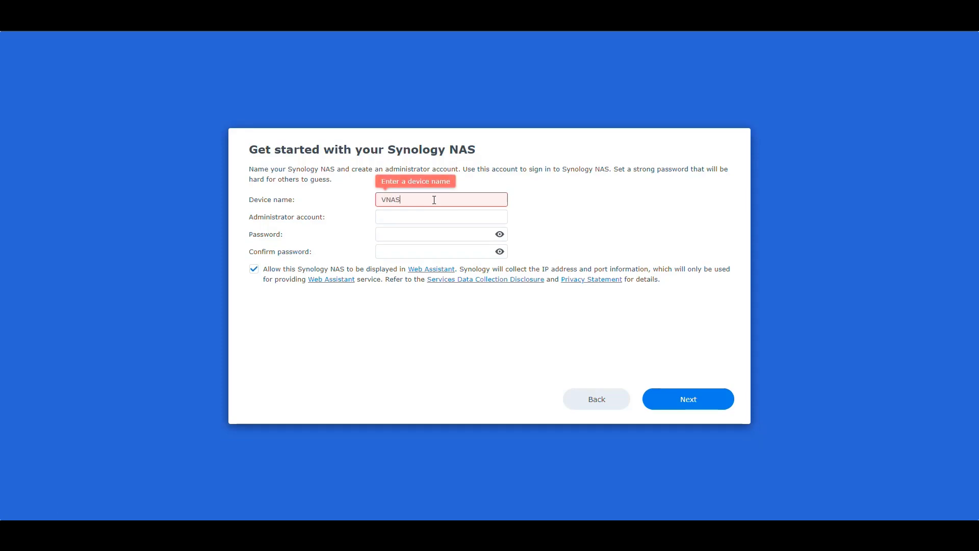
pyautogui.write('VNAS')
pyautogui.click(378, 252)
pyautogui.click(455, 275)
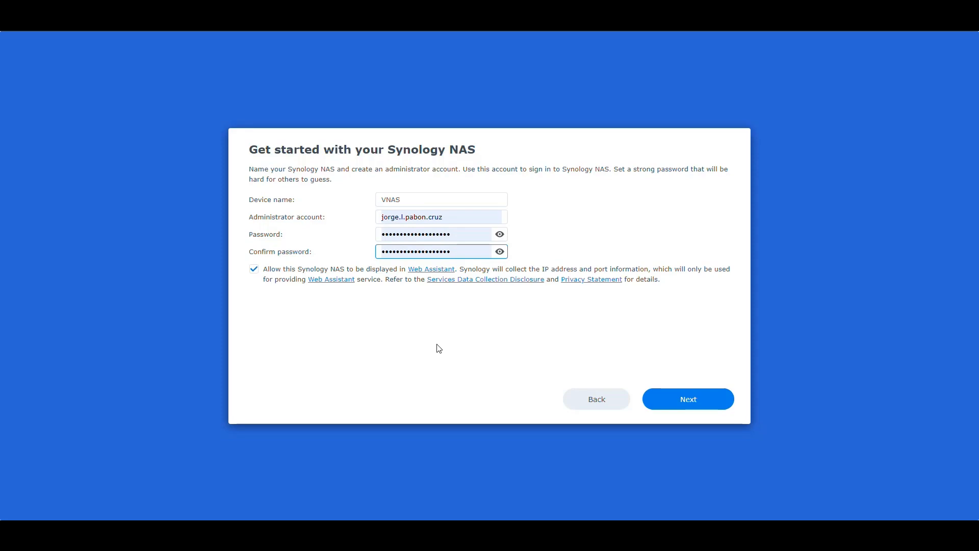
pyautogui.press('Return')
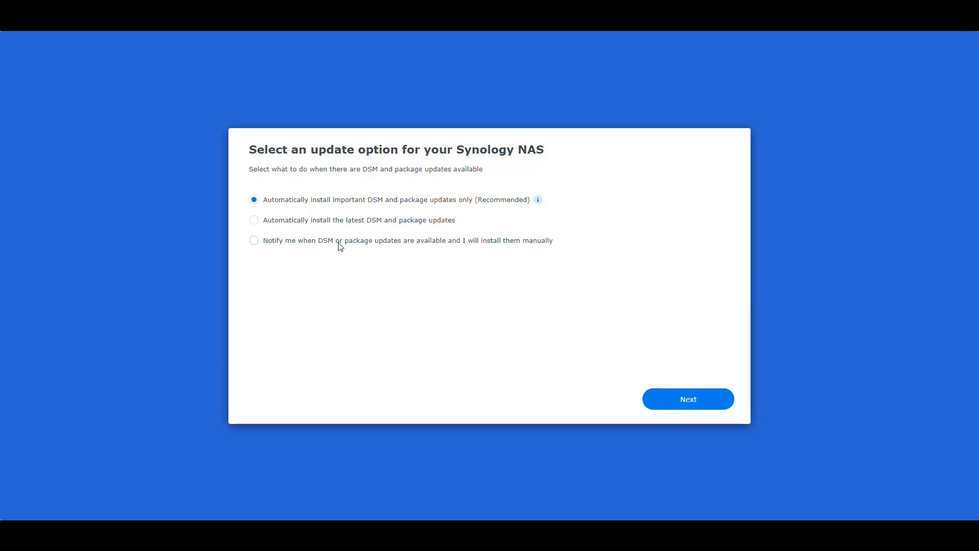
# - Keep automatic installation of important DSM and package updates only, and skip creating a Synology Account
pyautogui.click(705, 403)
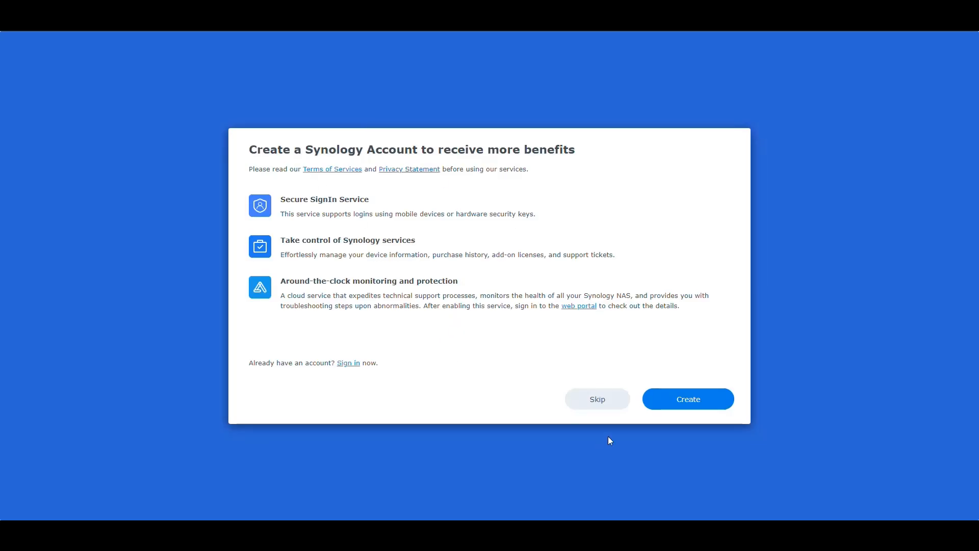
pyautogui.click(595, 401)
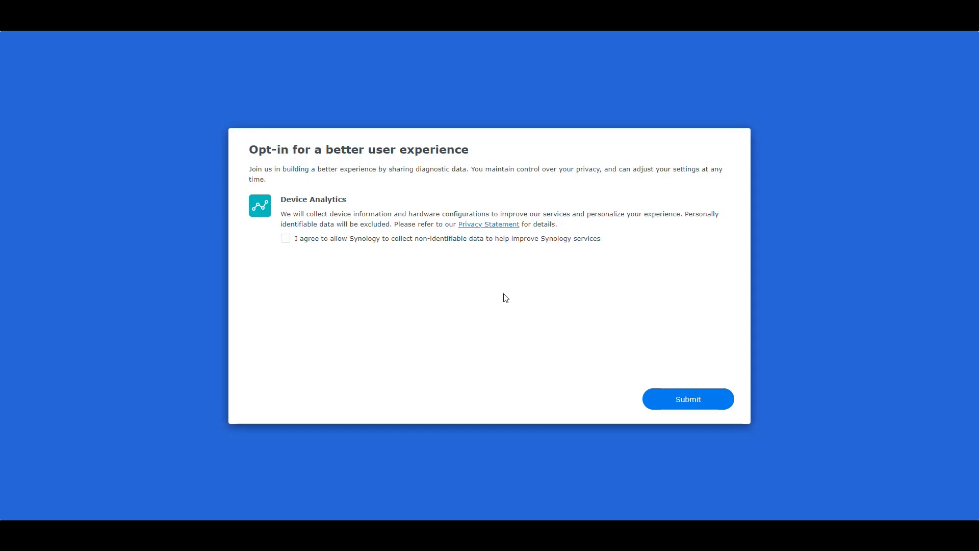
# - Submit the analytics page without opting in, and decline the Synology Drive Server and Office installation, 2FA and Adaptive MFA
pyautogui.click(696, 402)
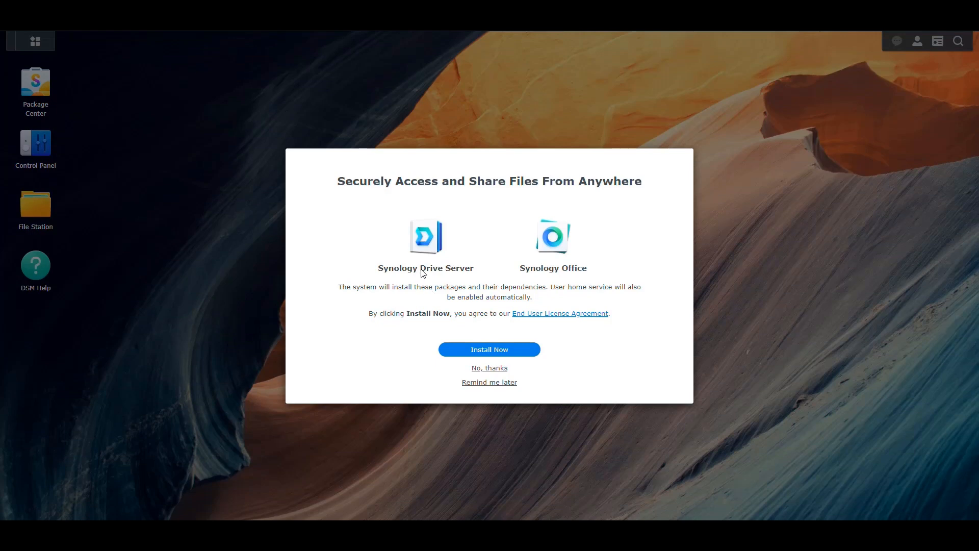
pyautogui.click(497, 370)
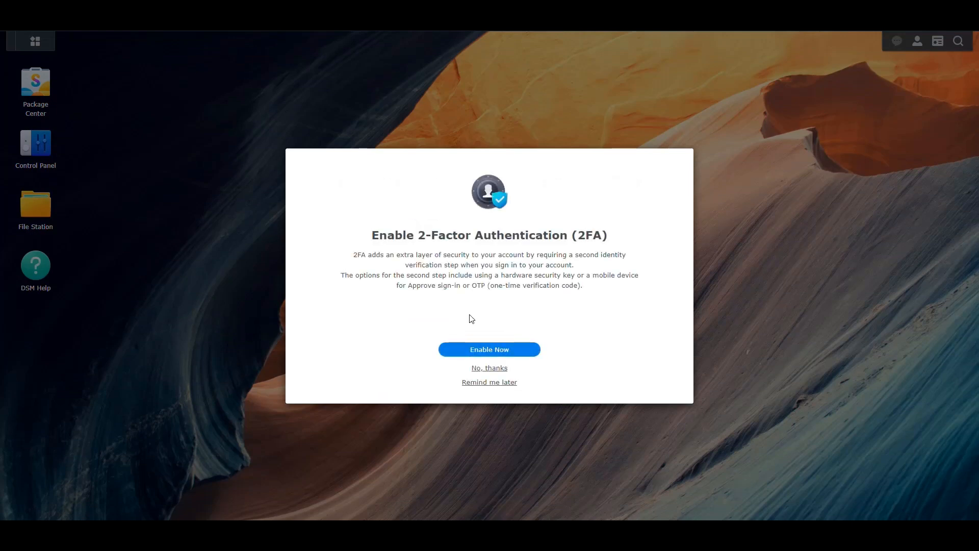
pyautogui.click(499, 368)
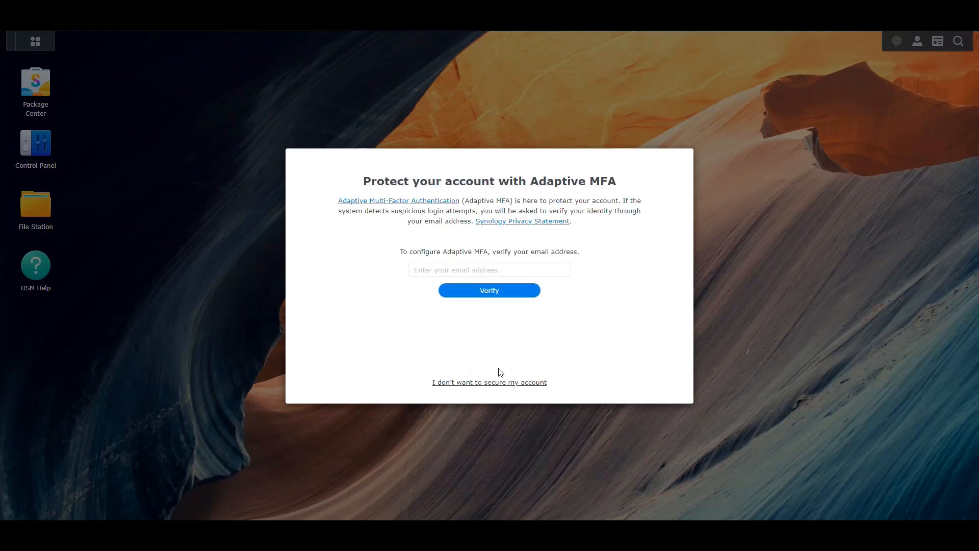
pyautogui.click(504, 388)
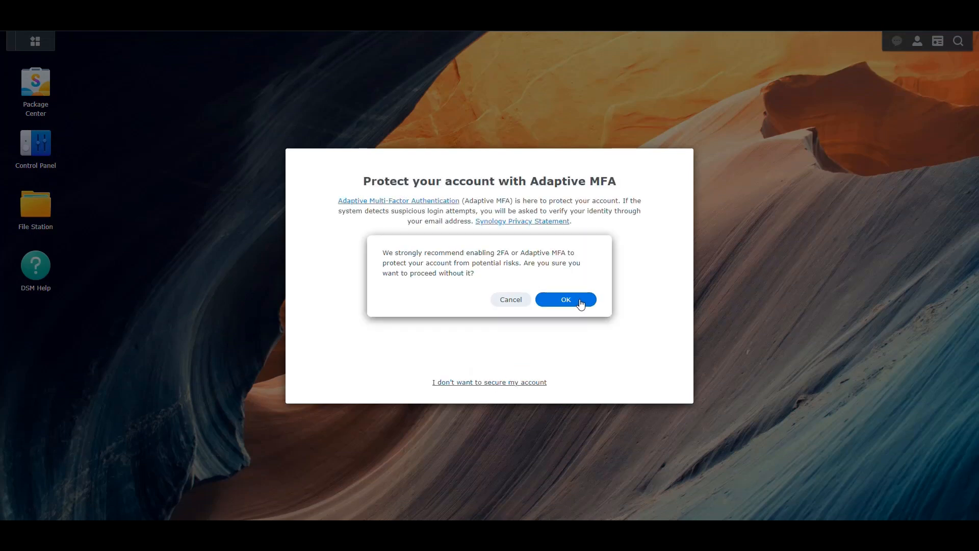
pyautogui.click(578, 301)
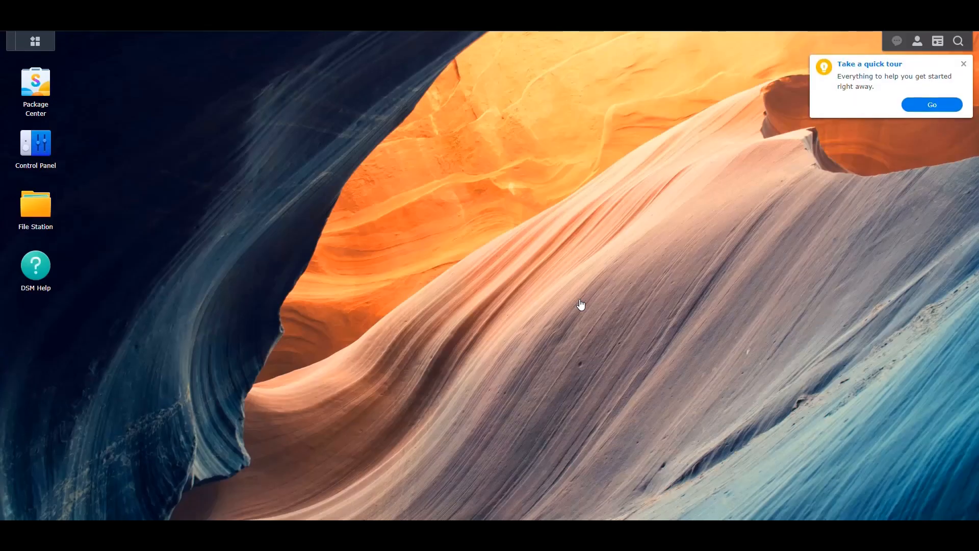
# - Dismiss the quick tour and the desktop notification offer, acknowledging both follow-up messages
pyautogui.click(963, 64)
pyautogui.click(963, 130)
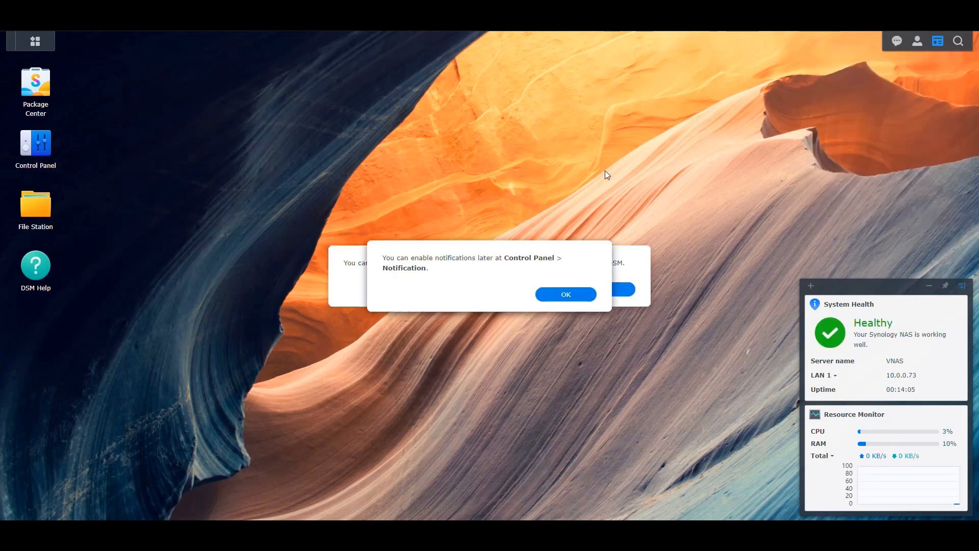
pyautogui.click(592, 296)
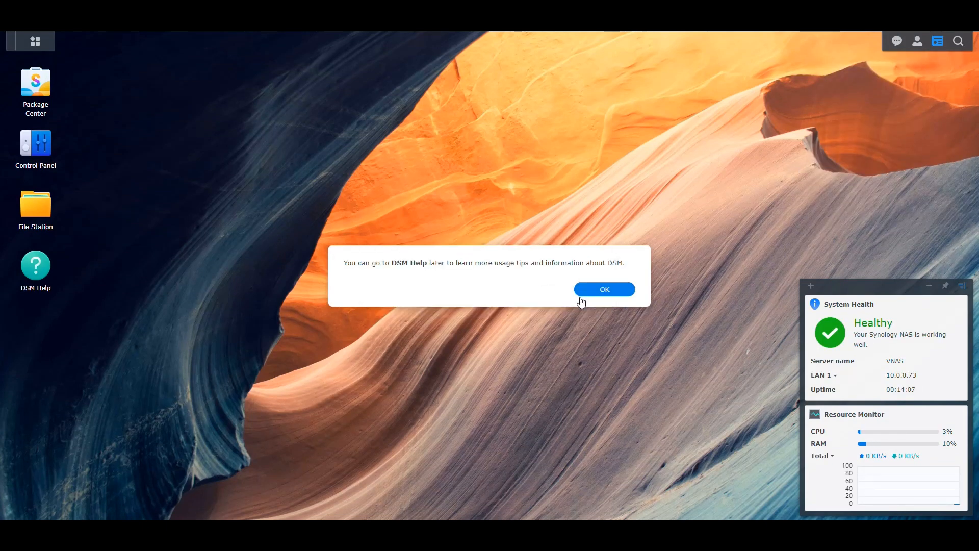
pyautogui.click(610, 290)
# - Extend the widget panel upward, add the Storage widget to it, and pin the panel to the desktop
pyautogui.moveTo(887, 279); pyautogui.dragTo(887, 149)
pyautogui.click(811, 158)
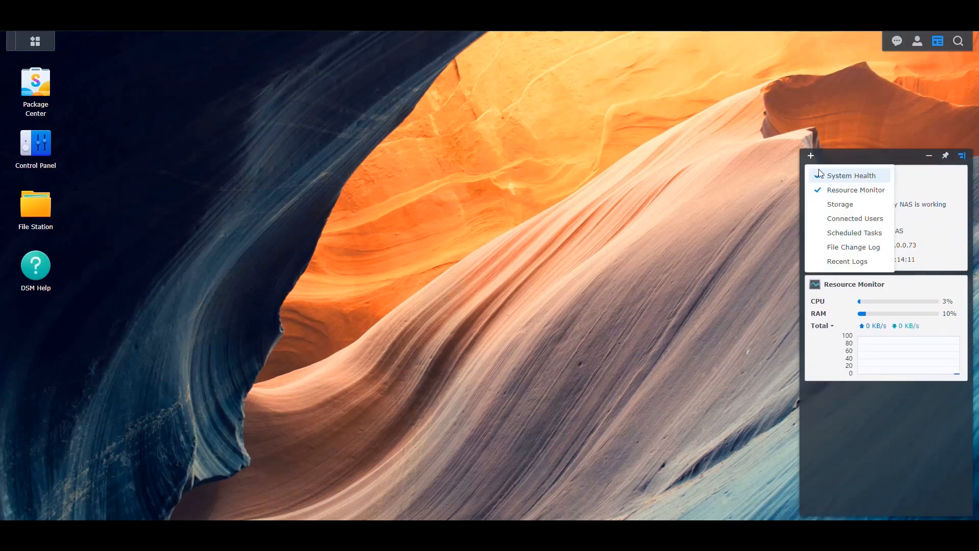
pyautogui.click(846, 204)
pyautogui.click(845, 156)
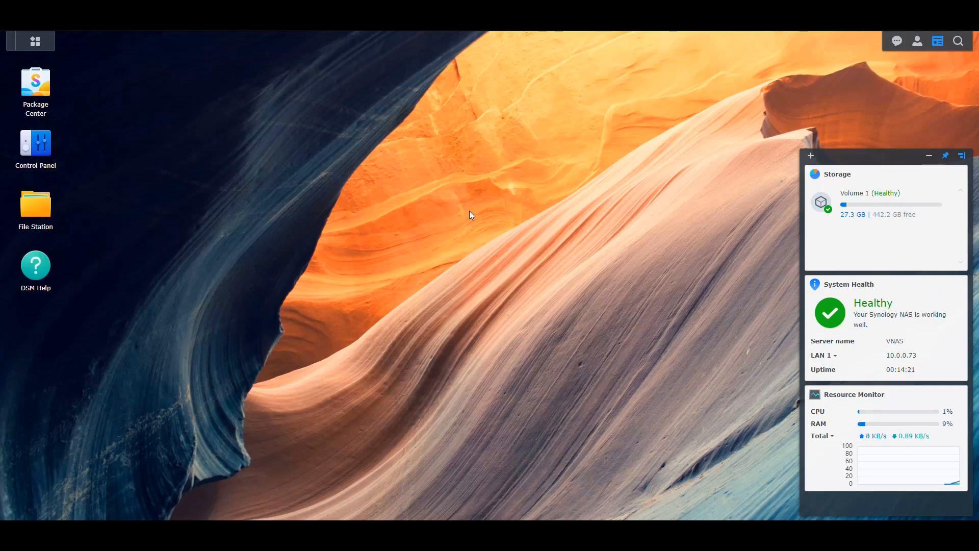
# - Remove the DSM Help shortcut from the desktop
pyautogui.rightClick(44, 271)
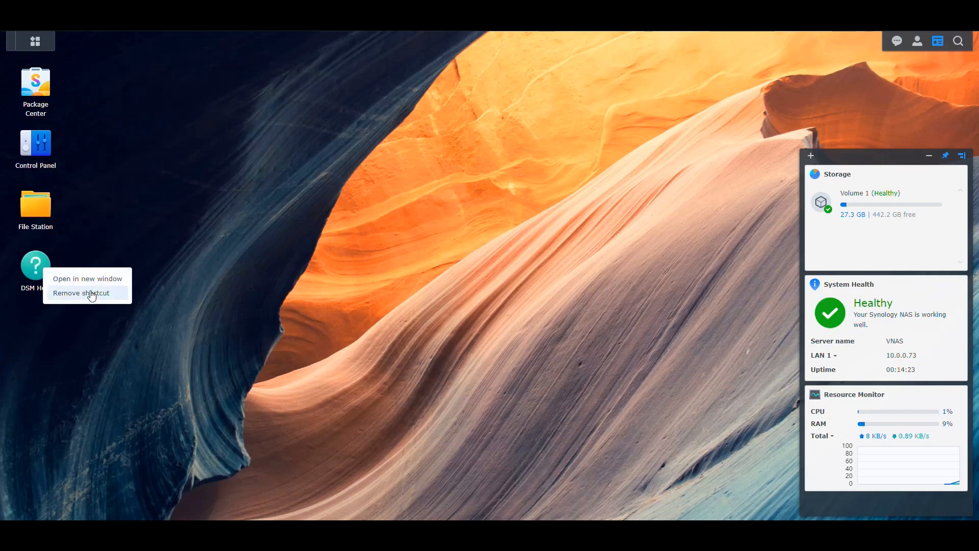
pyautogui.click(90, 293)
# - Open the Info Center in Control Panel and review the general system, hardware and time information
pyautogui.click(44, 153)
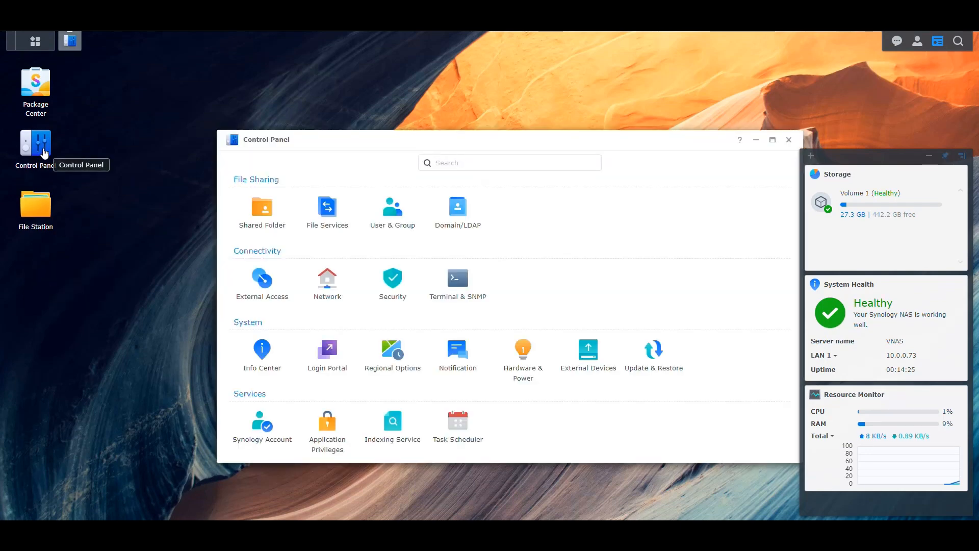
pyautogui.click(268, 354)
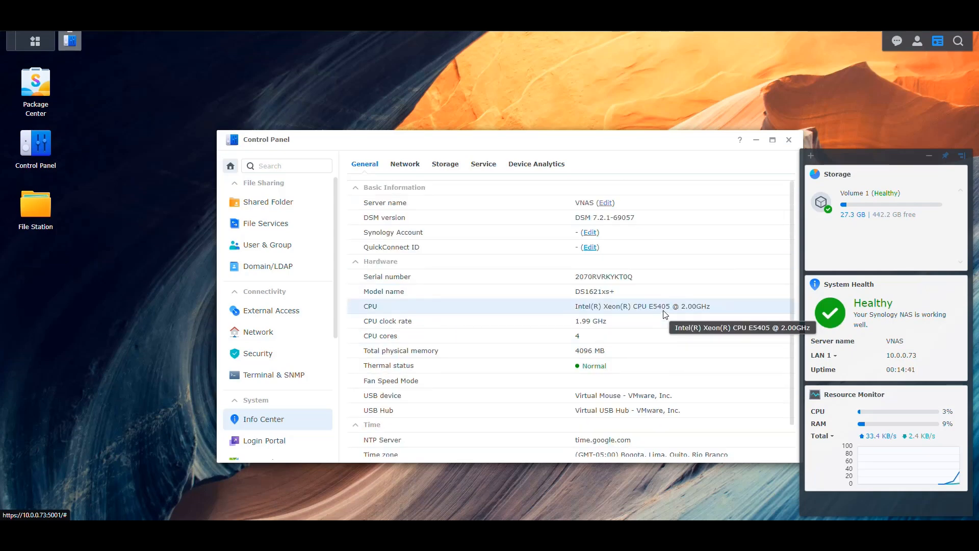
pyautogui.scroll(-1, 660, 313)
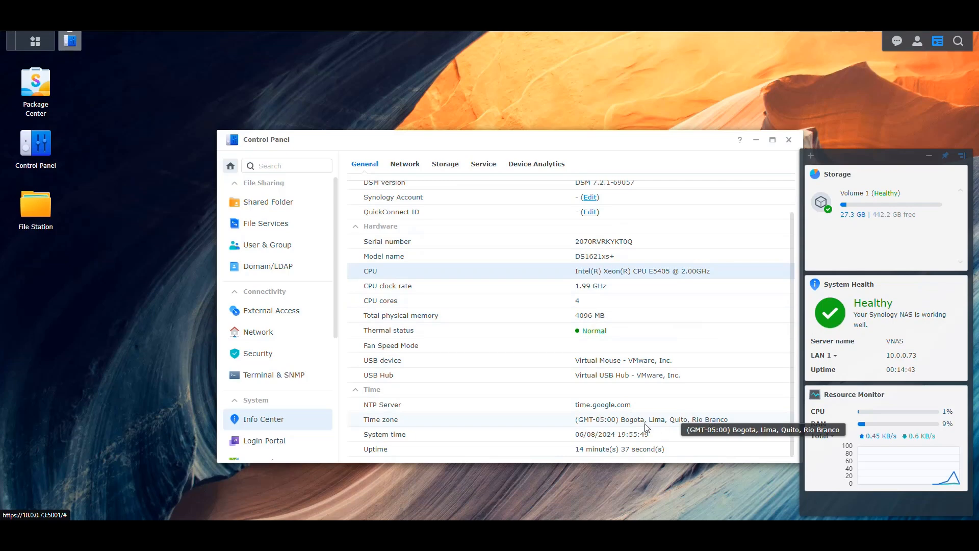
pyautogui.scroll(1, 658, 421)
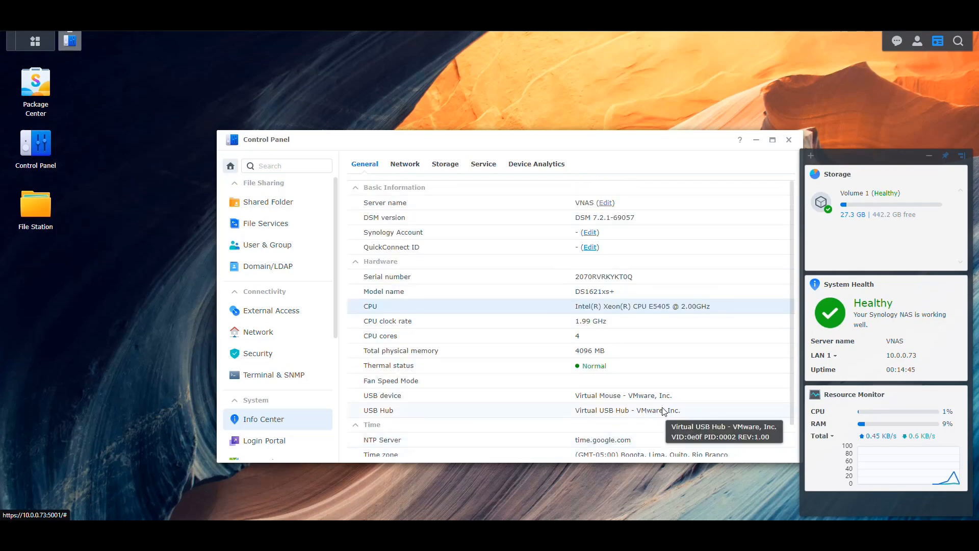
pyautogui.click(409, 164)
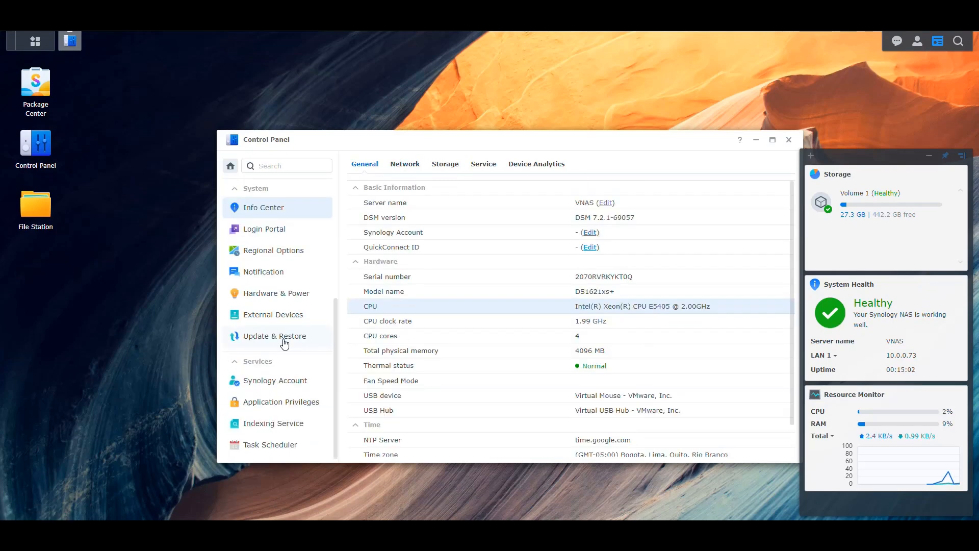
# - Set the regional time zone to (GMT-05:00) Eastern Time (US & Canada), apply the change, and close Control Panel
pyautogui.click(277, 250)
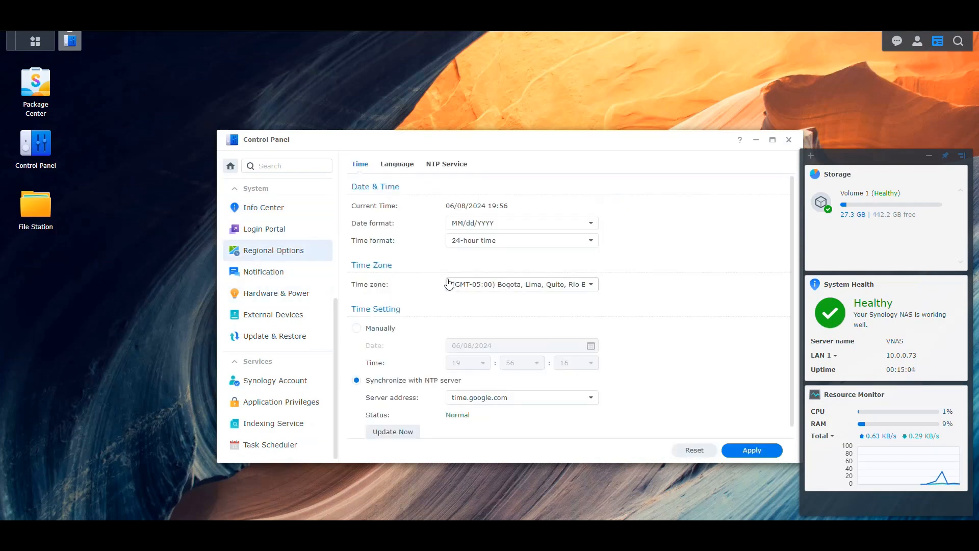
pyautogui.click(506, 287)
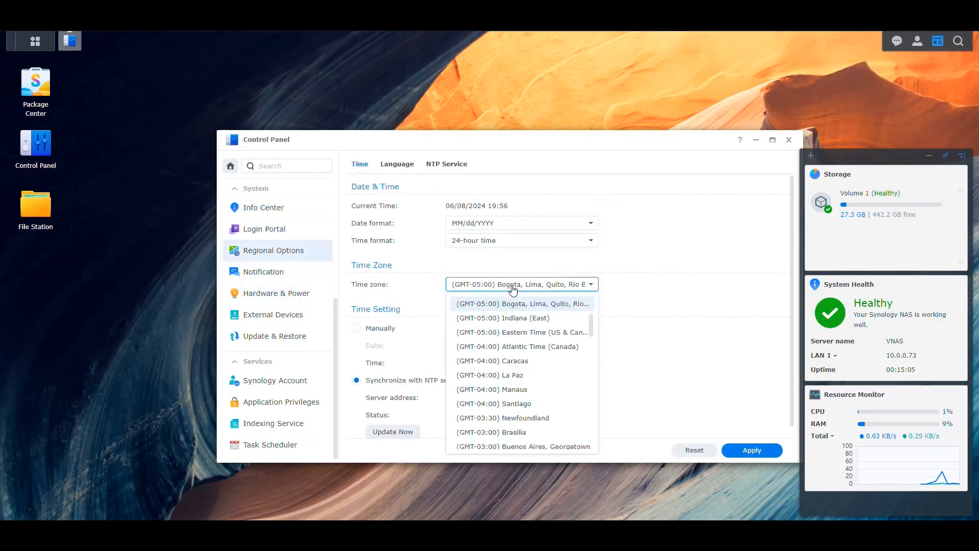
pyautogui.click(536, 334)
pyautogui.click(750, 451)
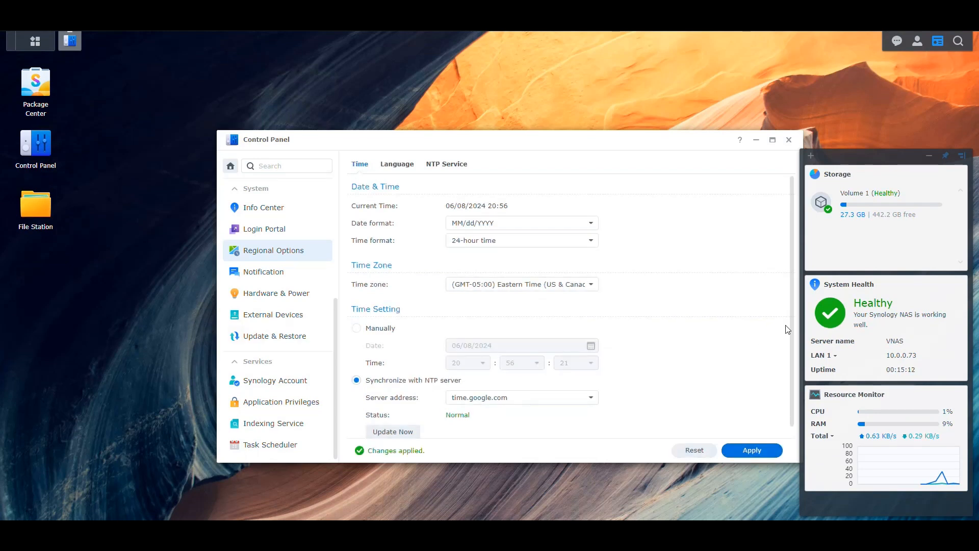
pyautogui.click(789, 139)
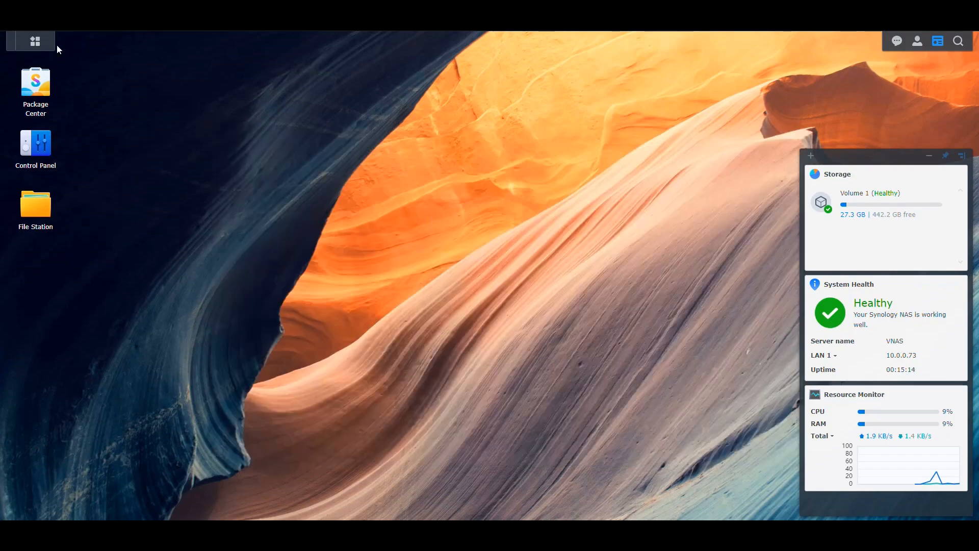
# - Examine Storage Pool 1's RAID and drive details and the HDD/SSD list in Storage Manager, and close it
pyautogui.click(34, 40)
pyautogui.click(444, 130)
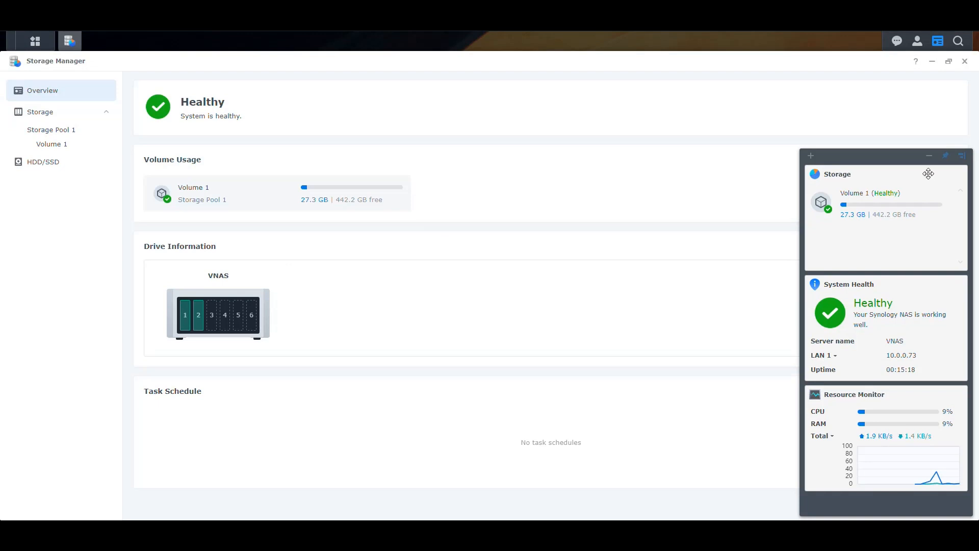
pyautogui.click(948, 61)
pyautogui.moveTo(291, 61); pyautogui.dragTo(275, 61)
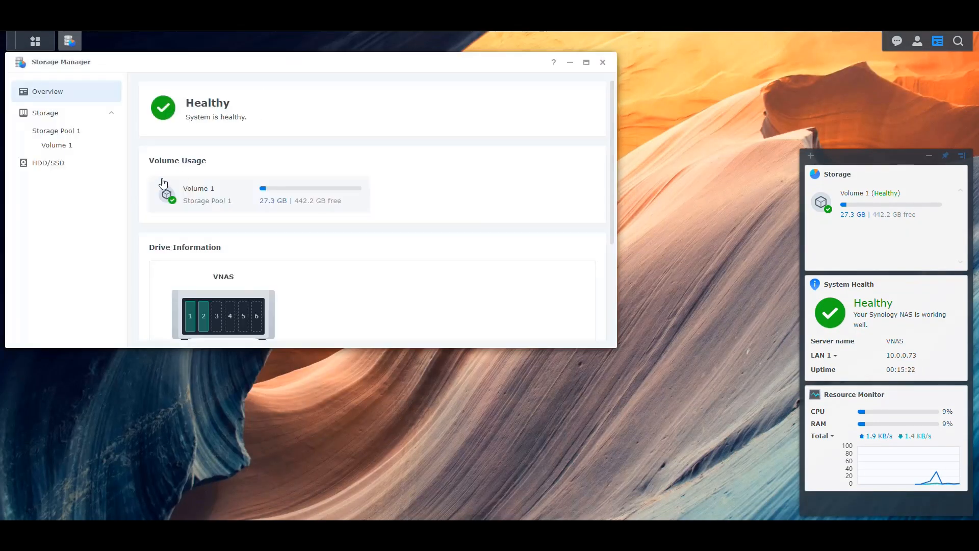
pyautogui.click(62, 128)
pyautogui.scroll(-1, 405, 224)
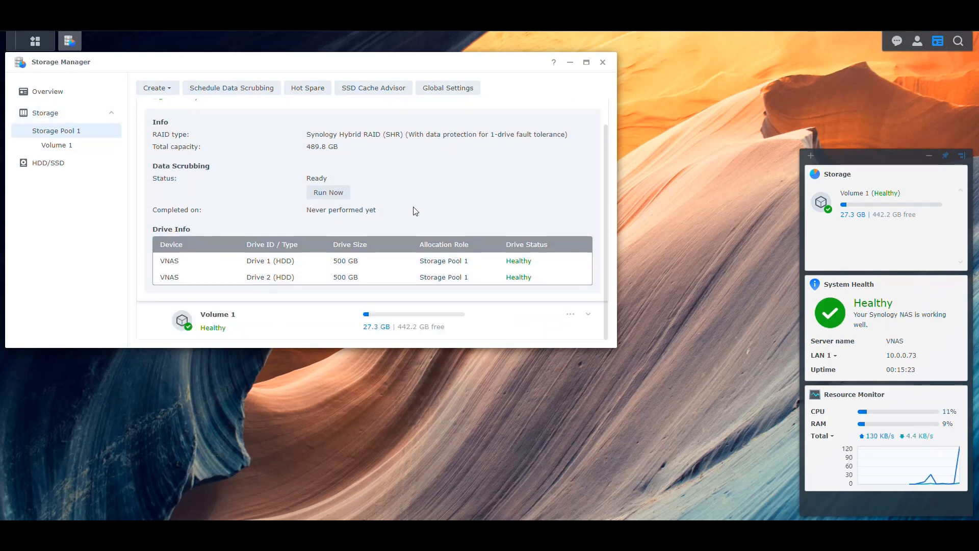
pyautogui.scroll(1, 393, 242)
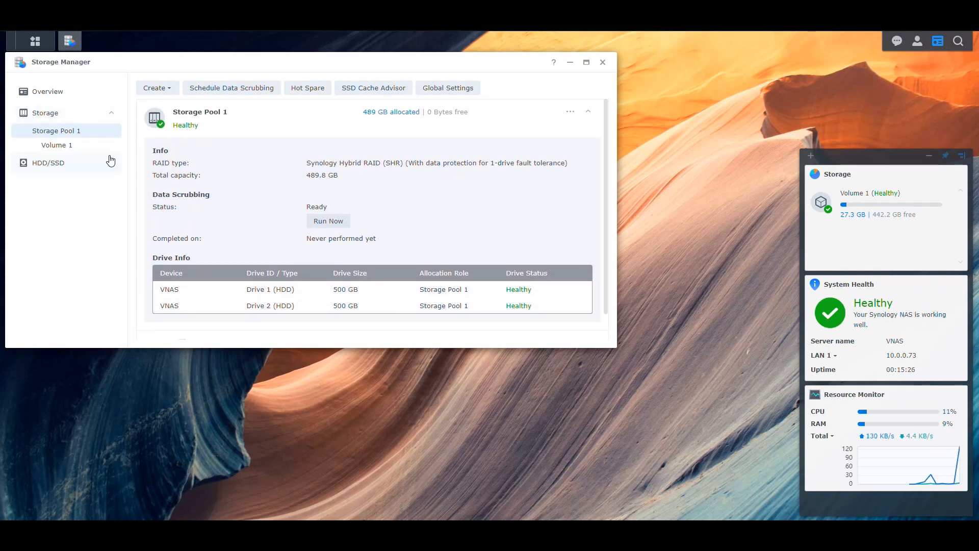
pyautogui.click(61, 167)
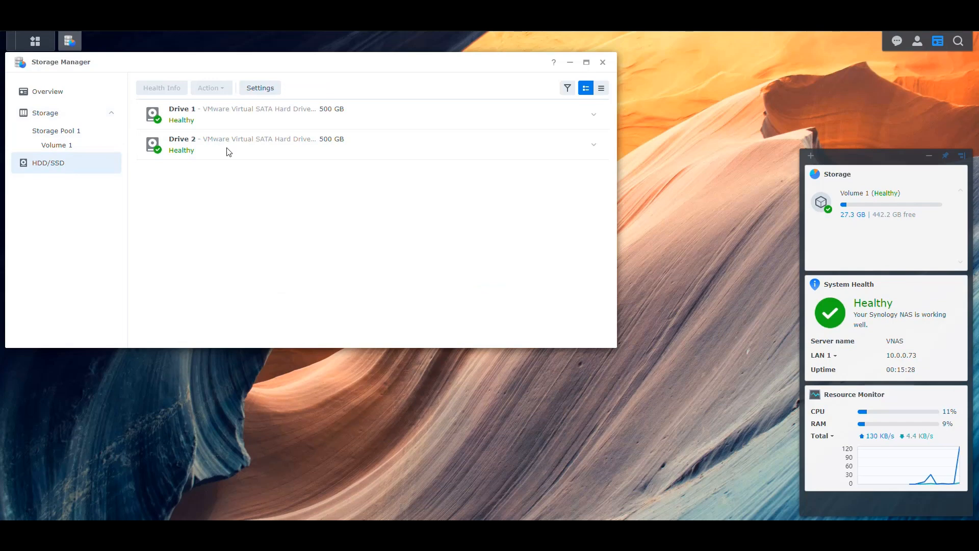
pyautogui.click(603, 62)
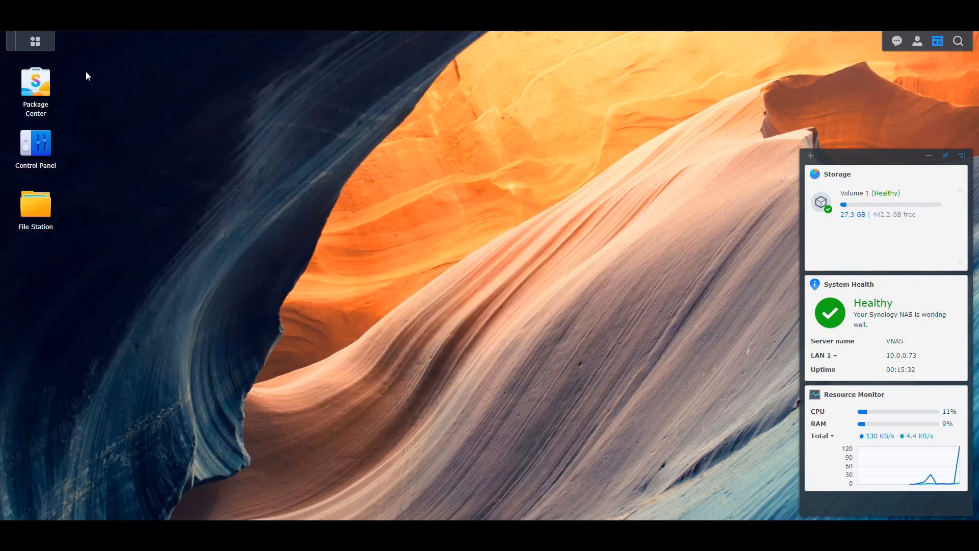
# - Search Package Center for docker, install the non-beta Container Manager package, and close Package Center
pyautogui.click(35, 41)
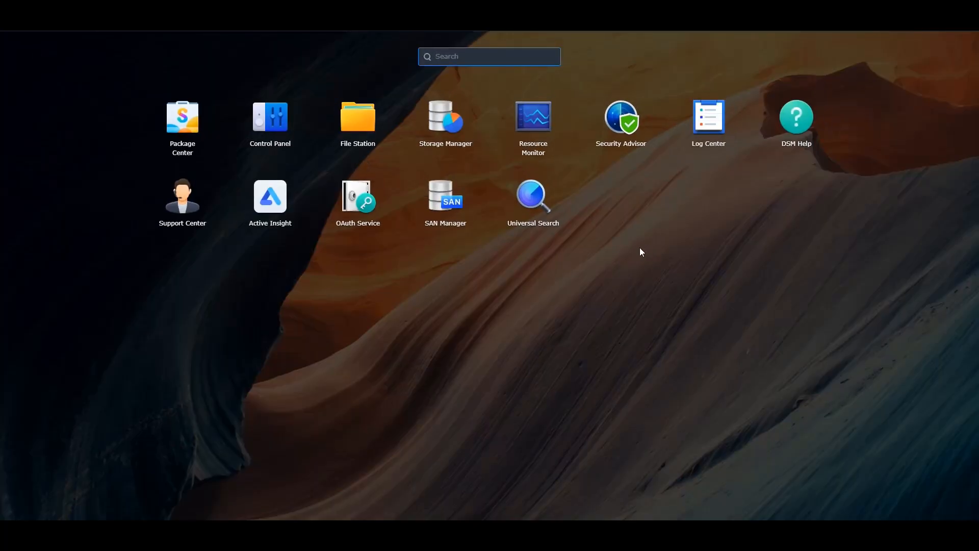
pyautogui.click(187, 144)
pyautogui.click(289, 306)
pyautogui.click(305, 324)
pyautogui.click(188, 102)
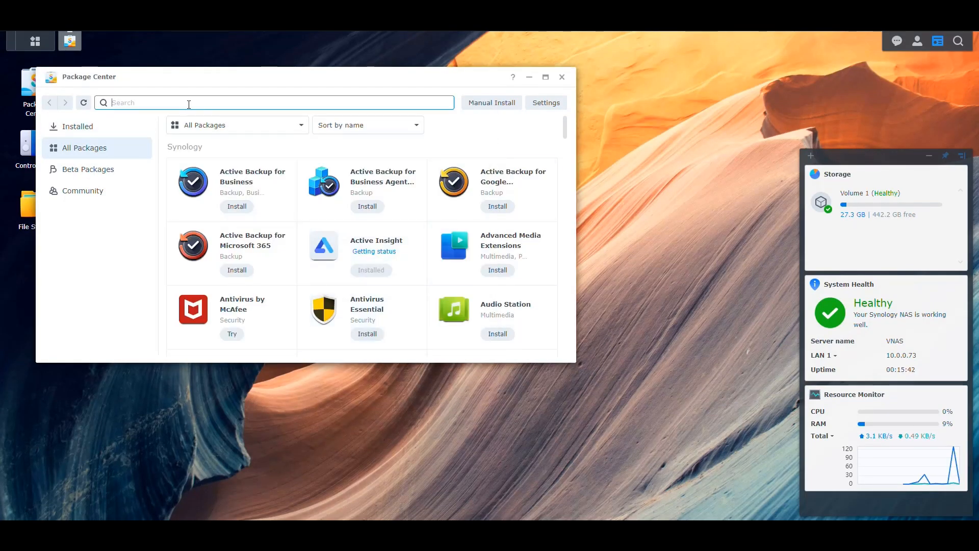
pyautogui.scroll(-3, 393, 226)
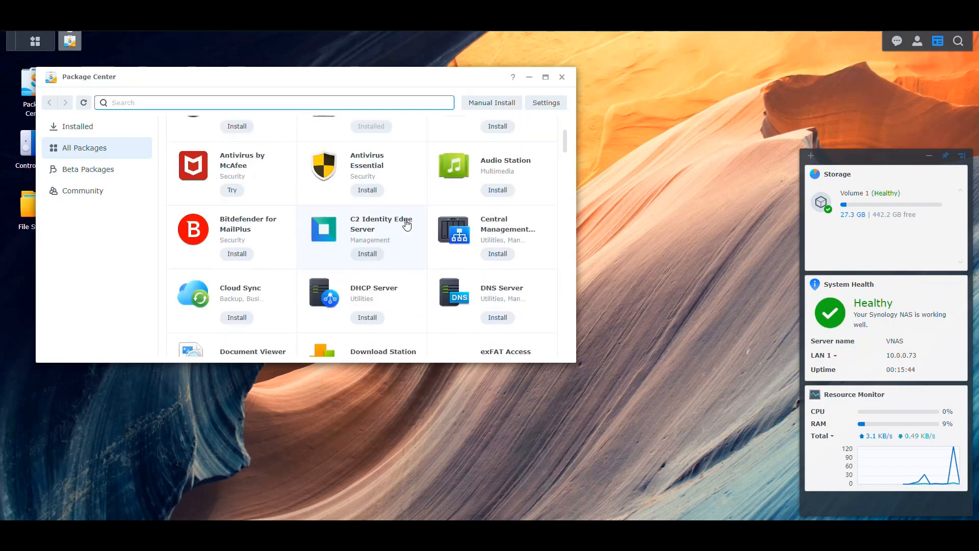
pyautogui.write('do')
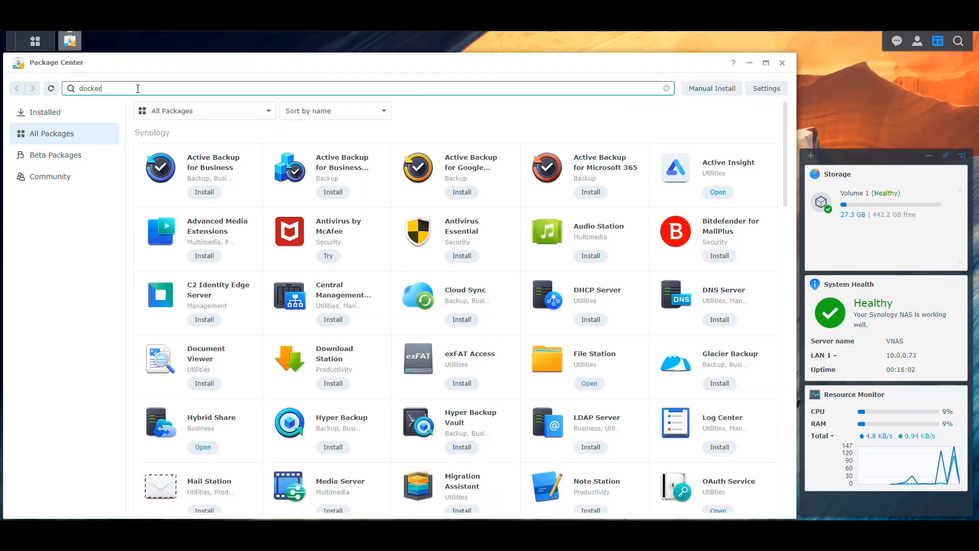
pyautogui.write('cker')
pyautogui.press('Return')
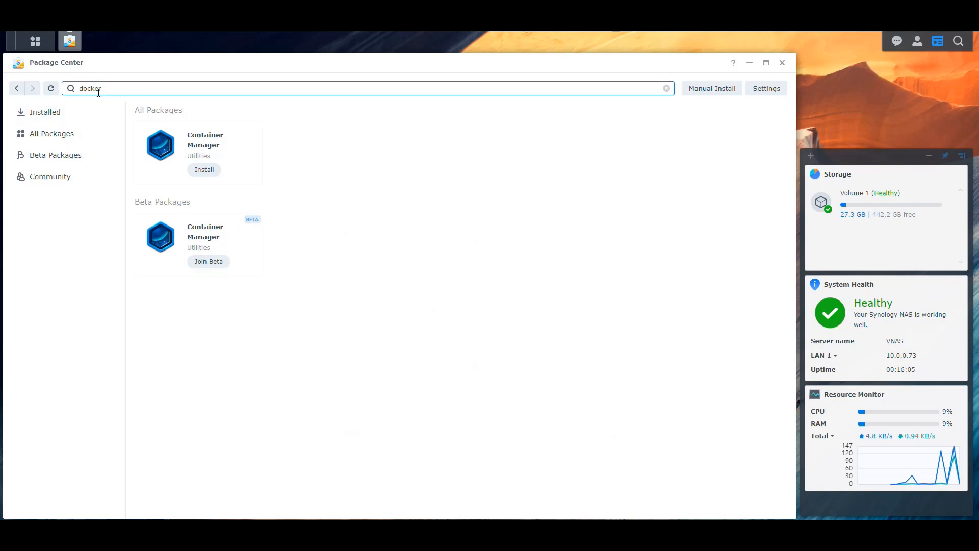
pyautogui.click(203, 172)
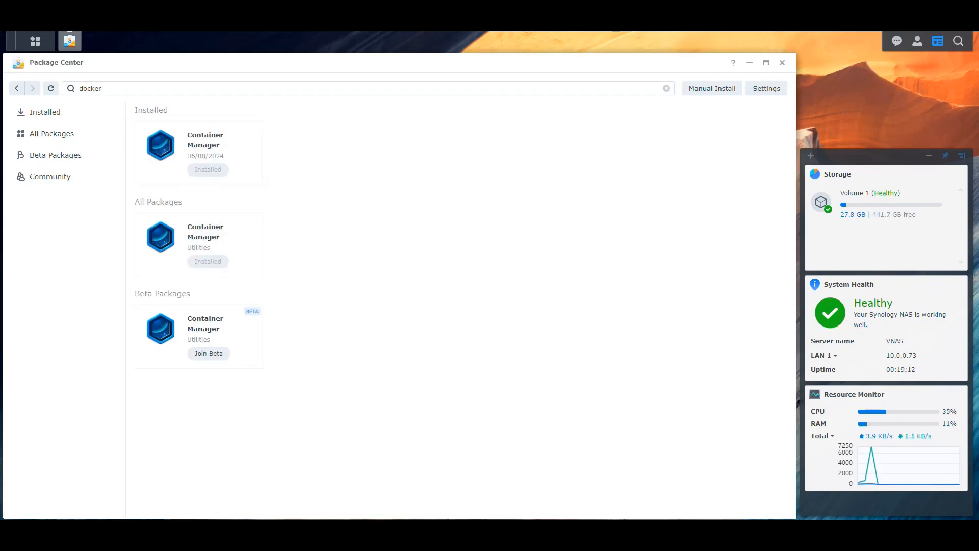
pyautogui.click(208, 140)
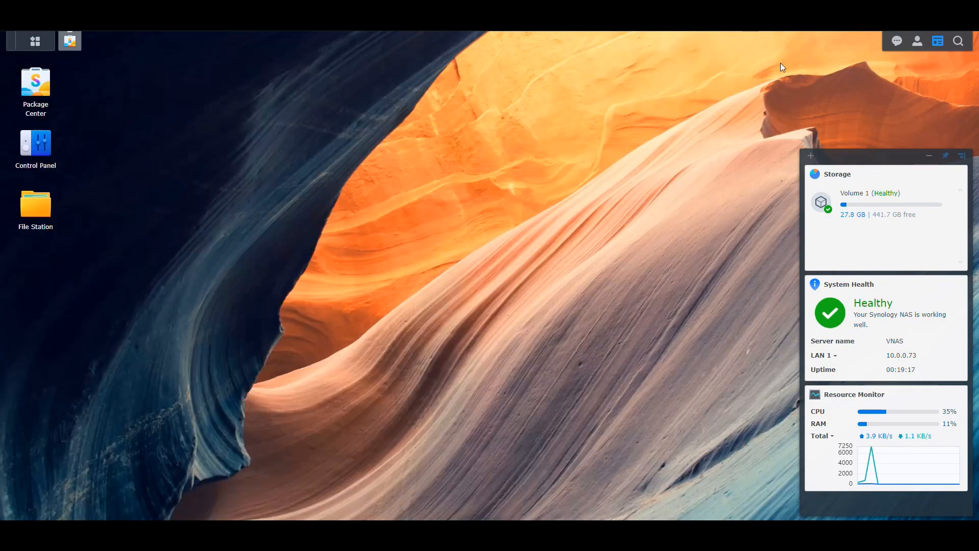
pyautogui.click(782, 62)
# - Add a Container Manager shortcut to the desktop and return to the desktop
pyautogui.click(26, 45)
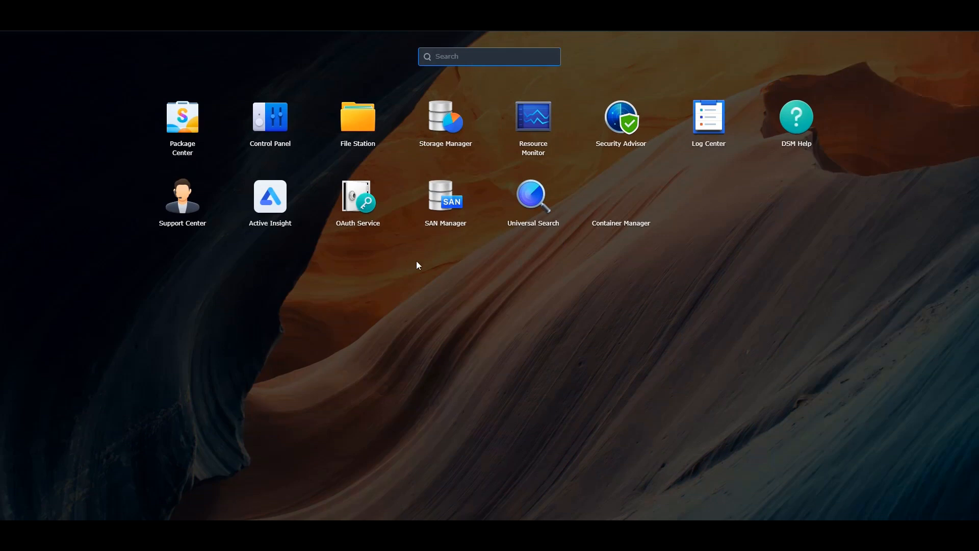
pyautogui.rightClick(621, 209)
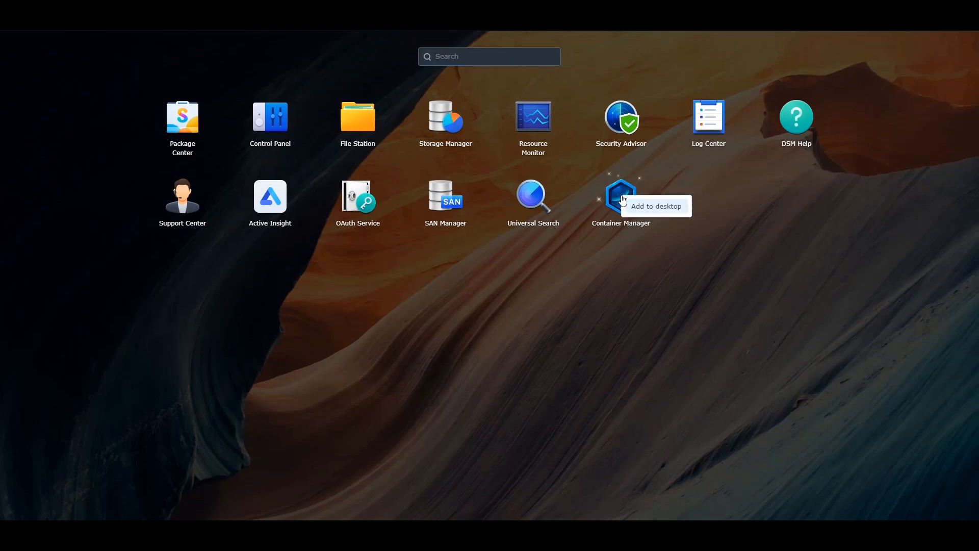
pyautogui.click(660, 209)
pyautogui.click(34, 55)
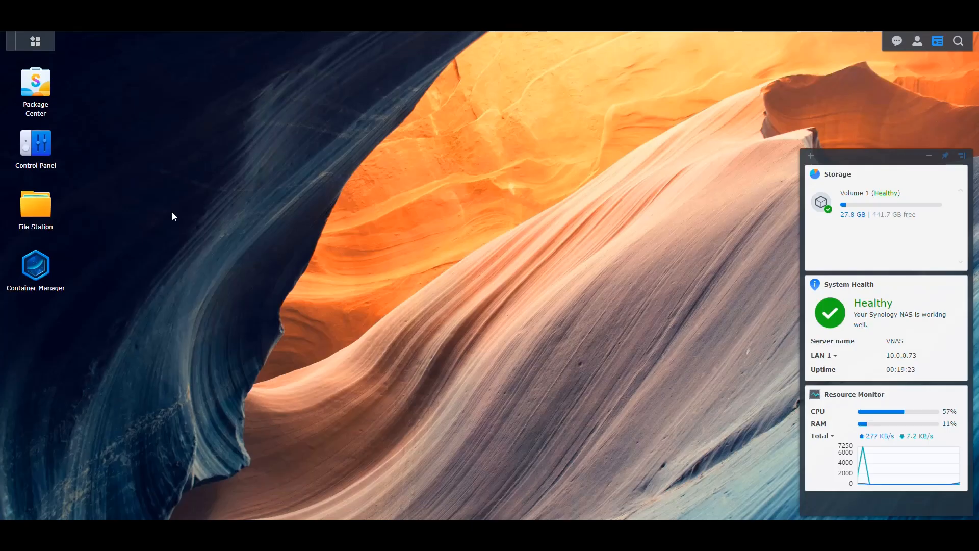
# - Open Container Manager and enlarge its window to fill the desktop space beside the widgets
pyautogui.click(39, 271)
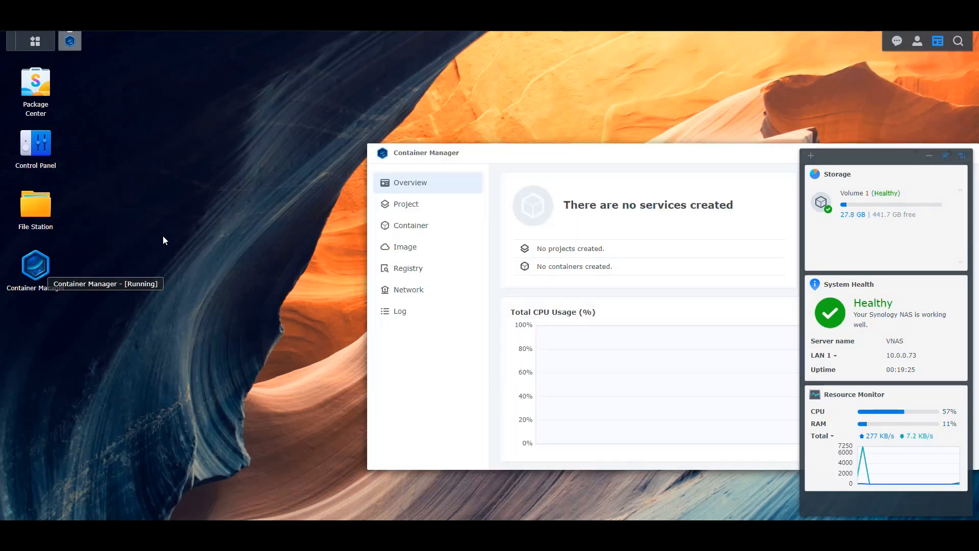
pyautogui.moveTo(572, 162); pyautogui.dragTo(205, 62)
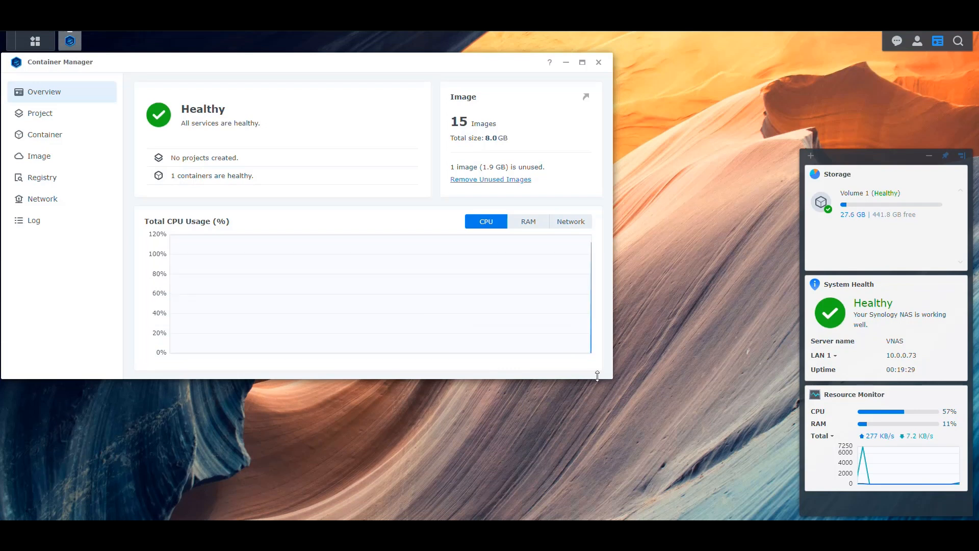
pyautogui.moveTo(612, 361); pyautogui.dragTo(796, 363)
pyautogui.moveTo(451, 379); pyautogui.dragTo(451, 517)
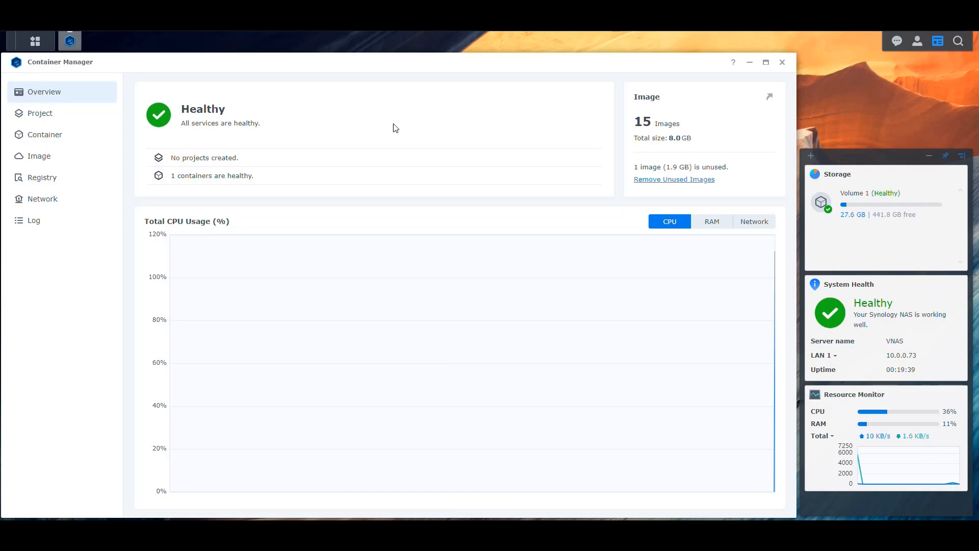
# - Review the projects, containers, and downloaded images in Container Manager
pyautogui.click(56, 118)
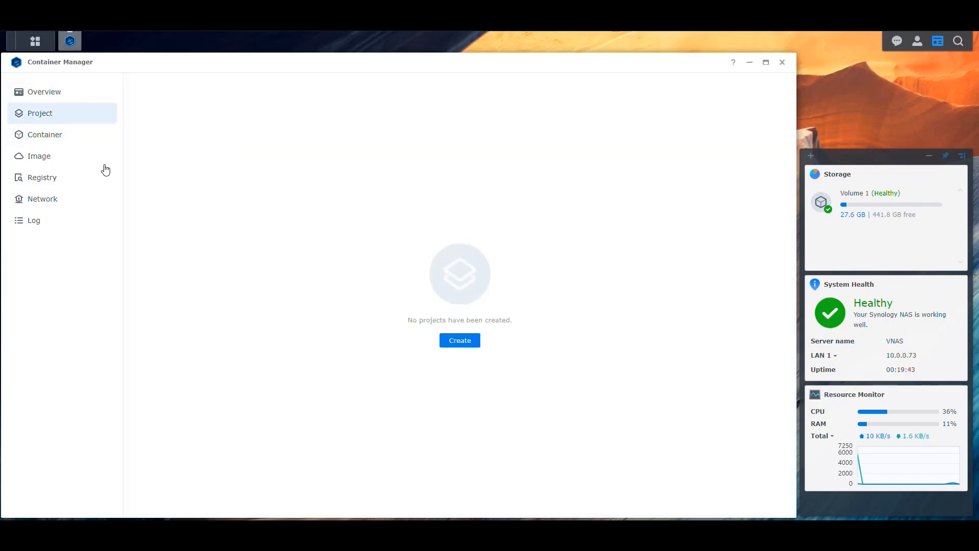
pyautogui.click(59, 135)
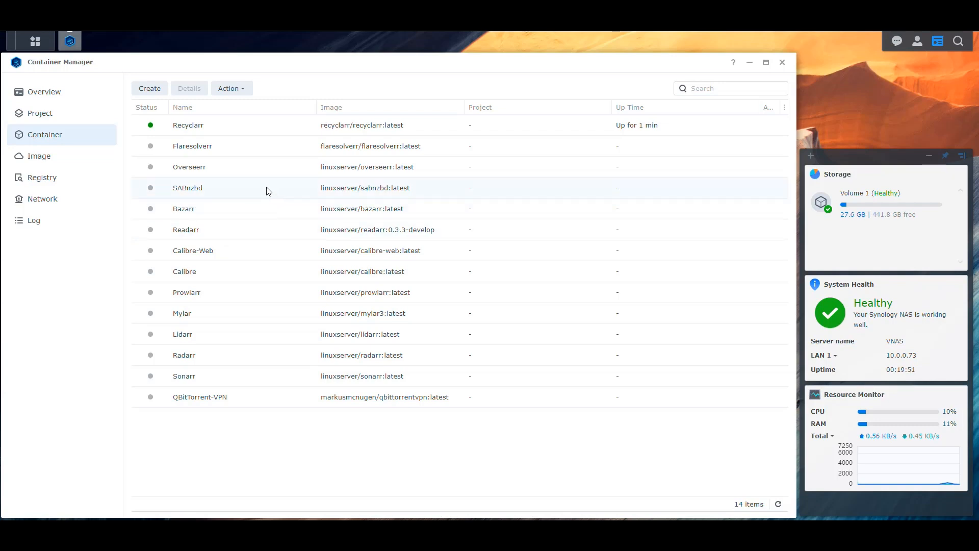
pyautogui.click(49, 160)
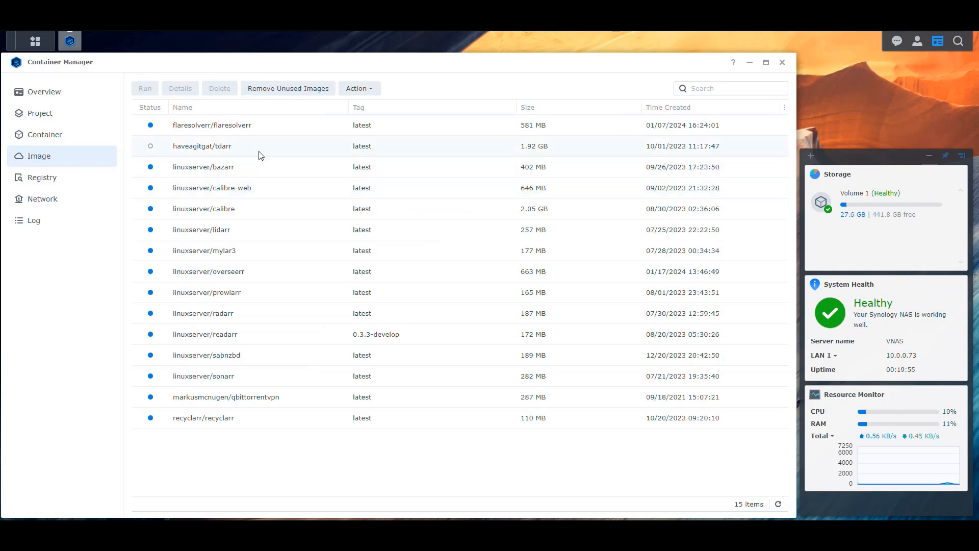
# - Examine the image registry and its repository settings, and close the Registry Setting dialog
pyautogui.click(52, 183)
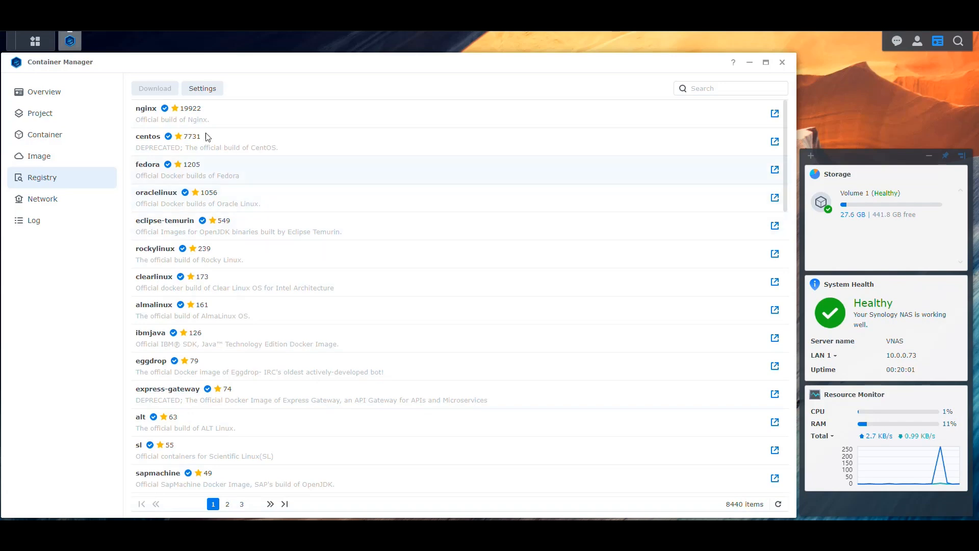
pyautogui.click(203, 90)
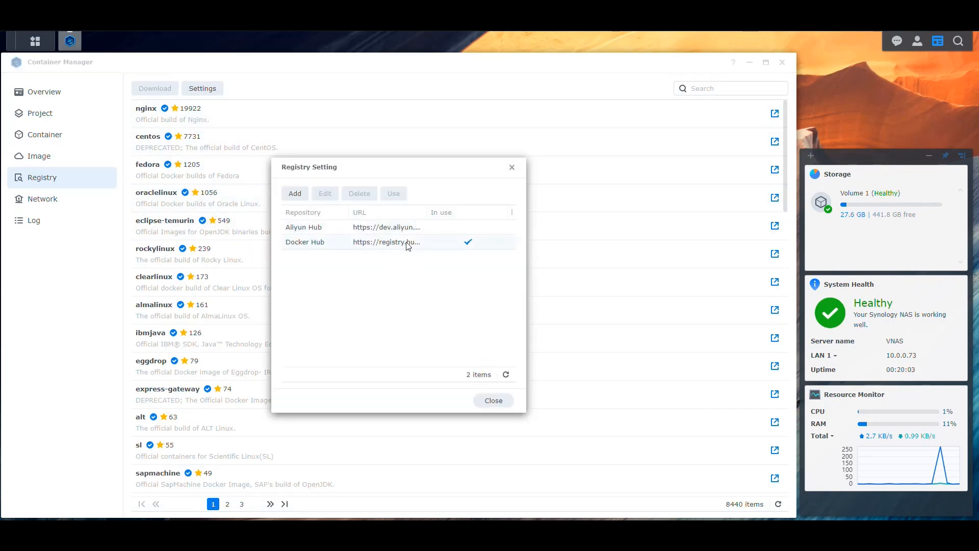
pyautogui.moveTo(426, 212); pyautogui.dragTo(453, 214)
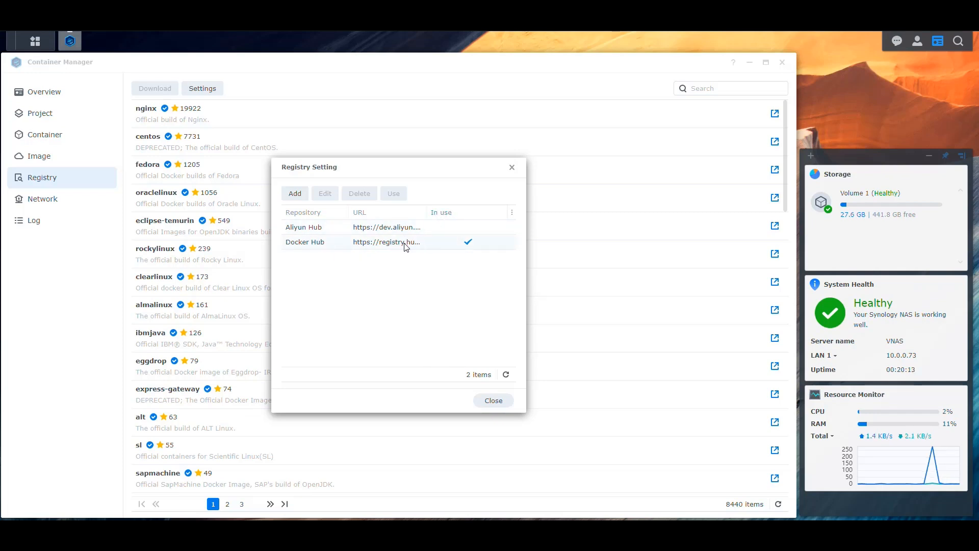
pyautogui.click(511, 167)
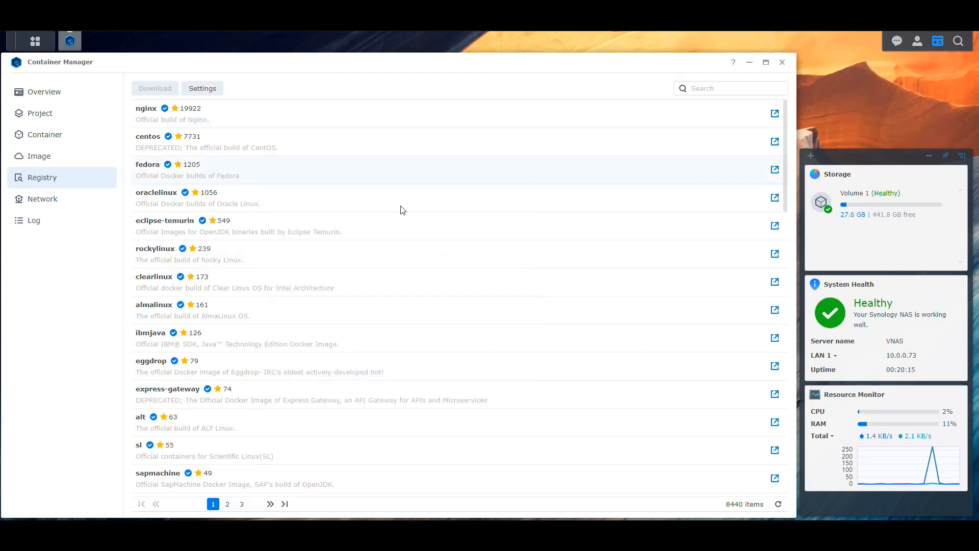
# - Inspect the container networks and the network creation options without adding a network, and view the log
pyautogui.click(47, 199)
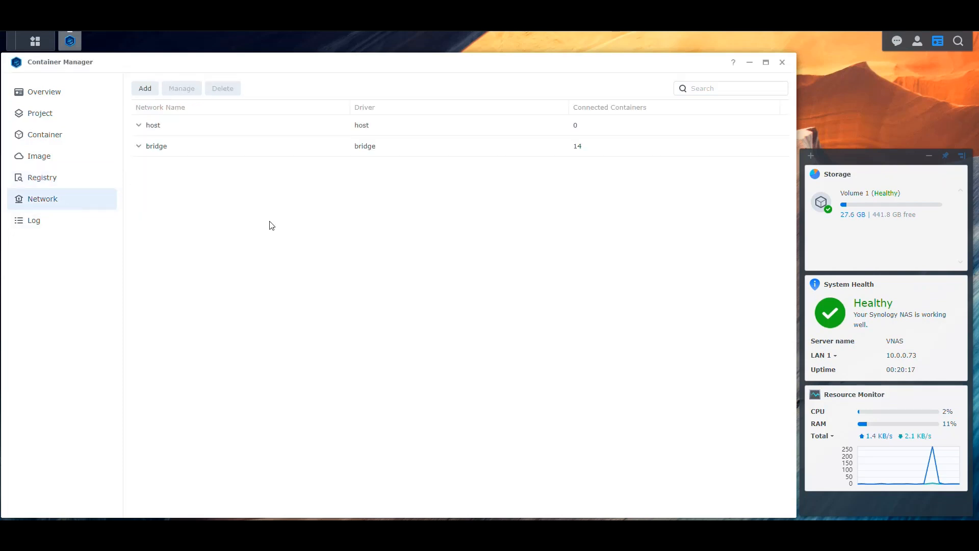
pyautogui.click(143, 89)
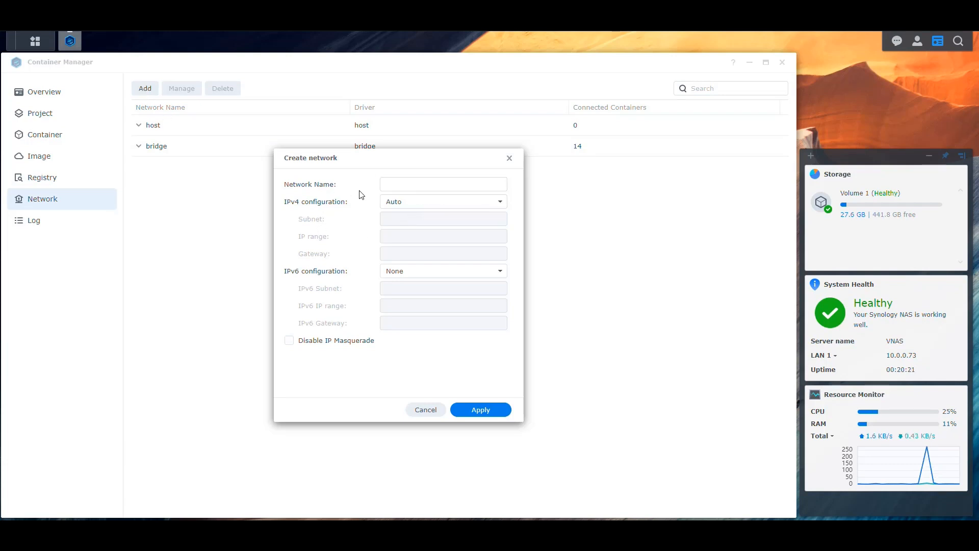
pyautogui.click(509, 158)
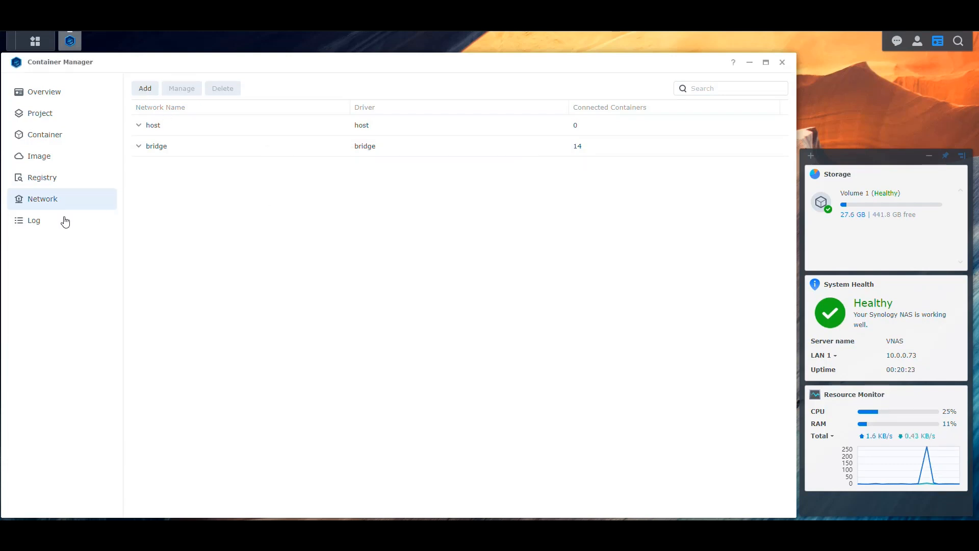
pyautogui.click(45, 220)
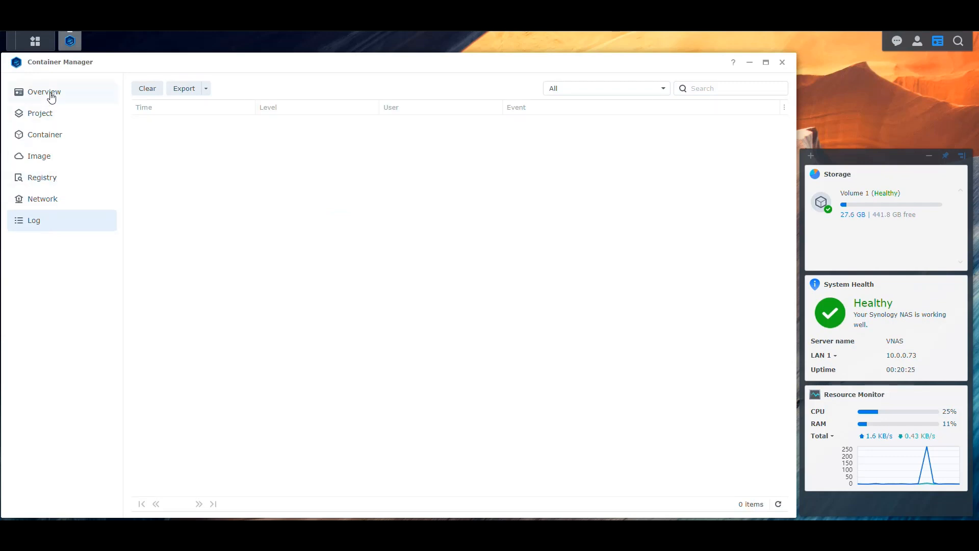
# - Check the overview's CPU, RAM, and network usage charts, and close Container Manager
pyautogui.click(52, 97)
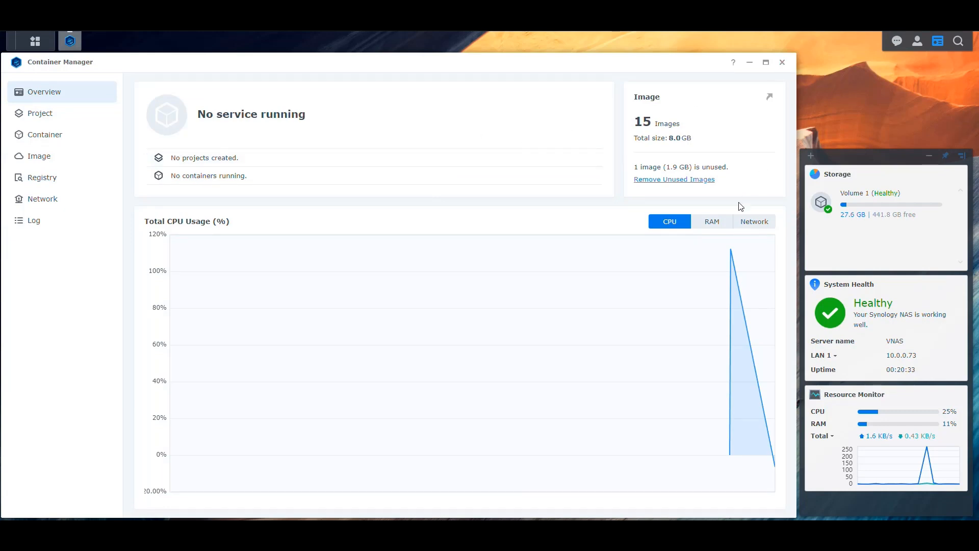
pyautogui.click(712, 222)
pyautogui.click(754, 221)
pyautogui.click(667, 220)
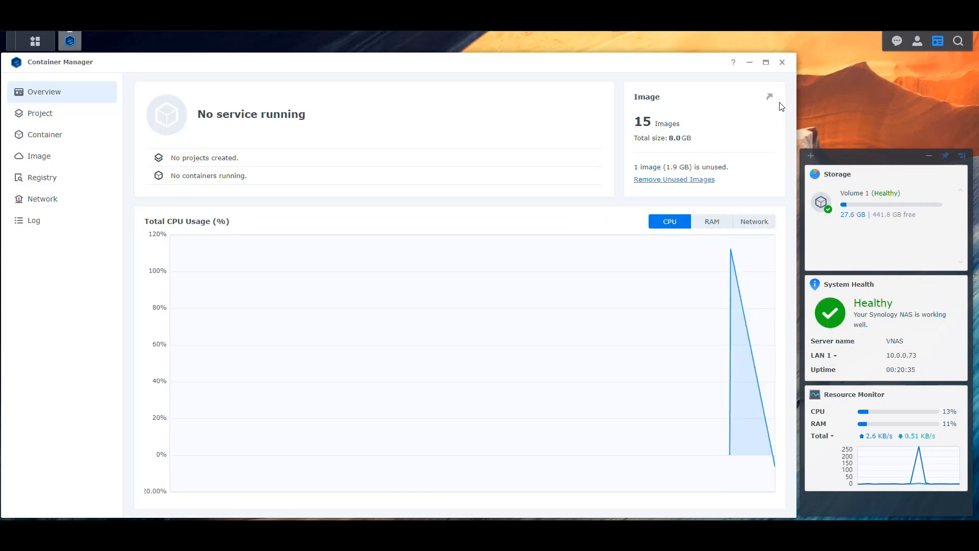
pyautogui.click(781, 62)
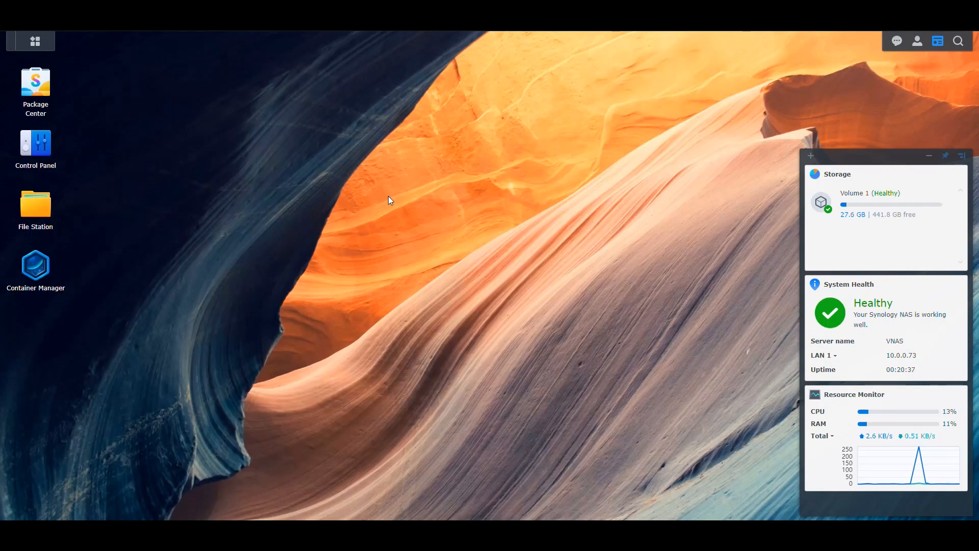